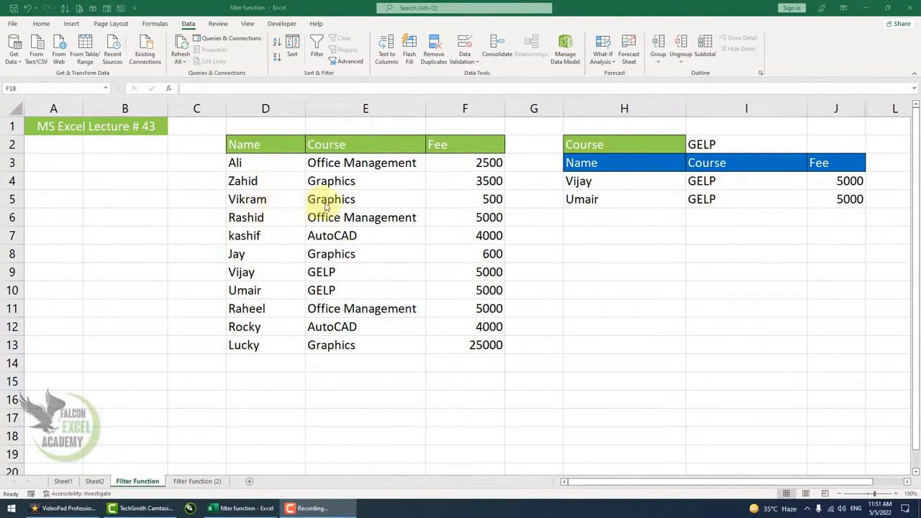
# - Set the Course criterion in I2 to Office Management, to Graphics and finally to AutoCAD to try out the filtered results
pyautogui.click(752, 148)
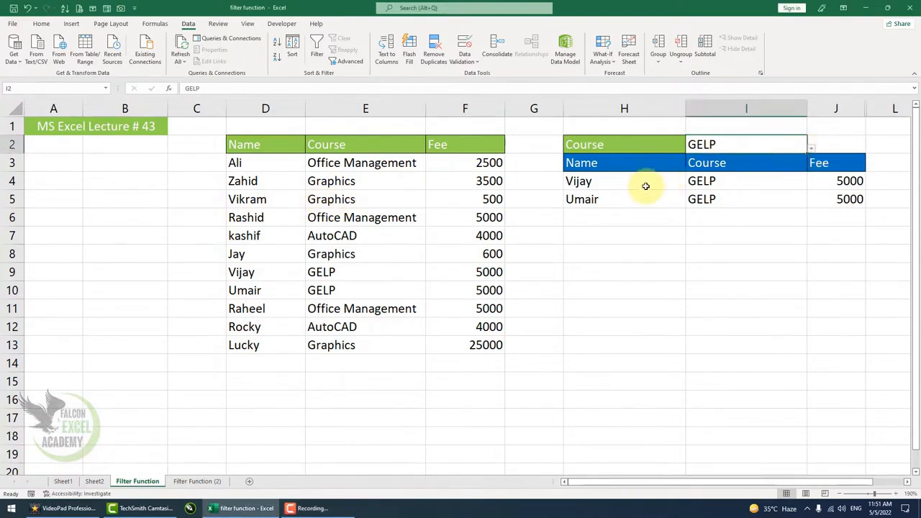
pyautogui.click(811, 150)
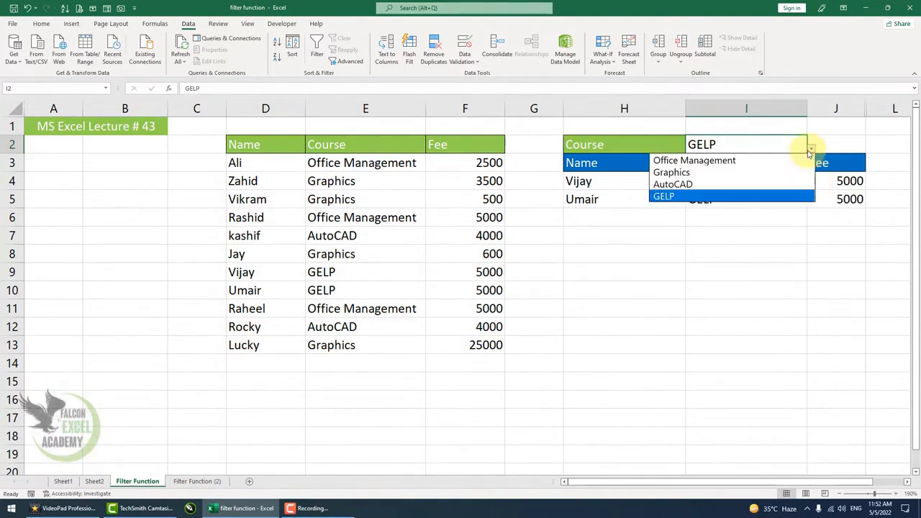
pyautogui.click(757, 162)
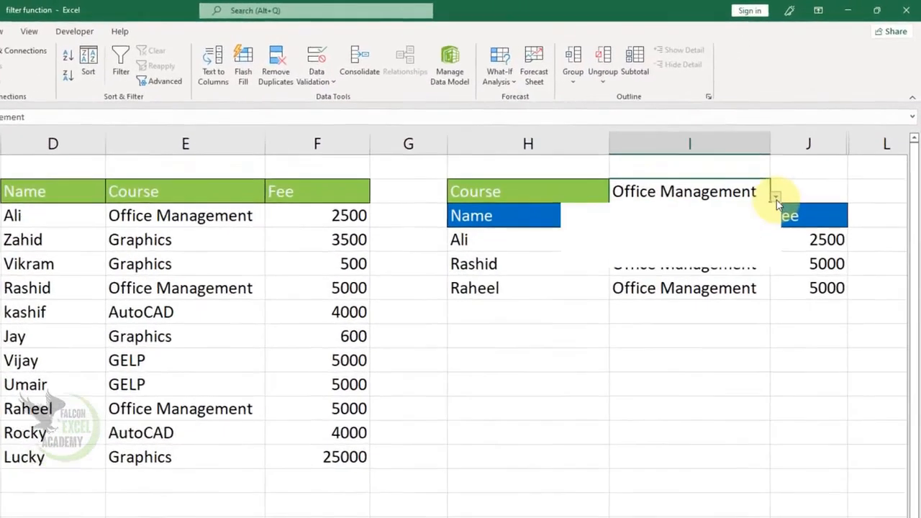
pyautogui.click(811, 148)
pyautogui.click(652, 238)
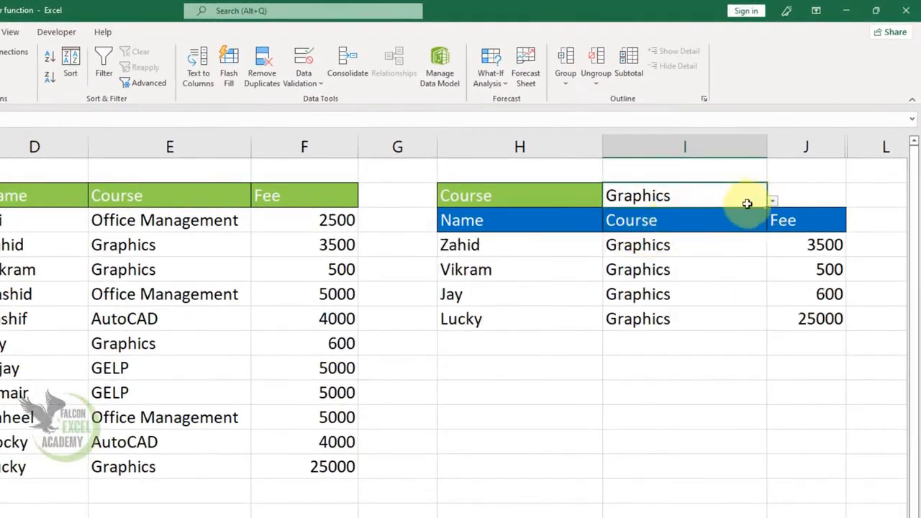
pyautogui.click(772, 203)
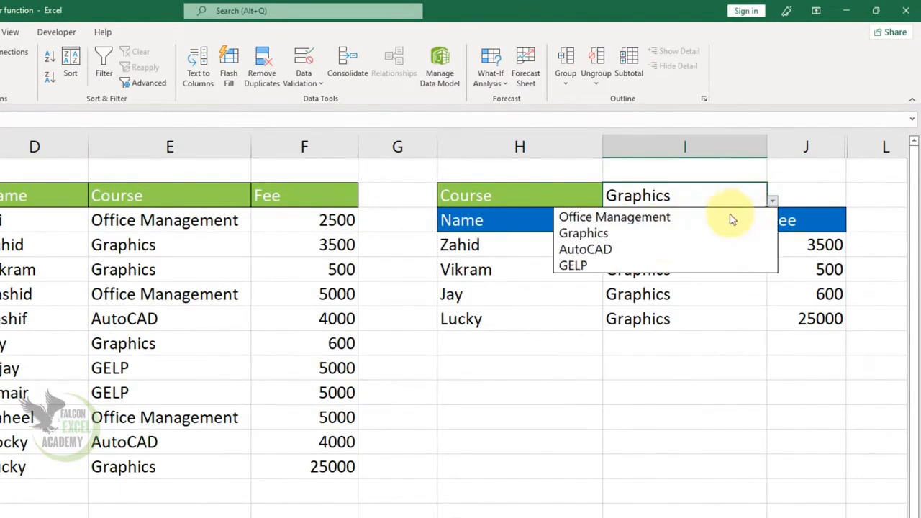
pyautogui.click(649, 248)
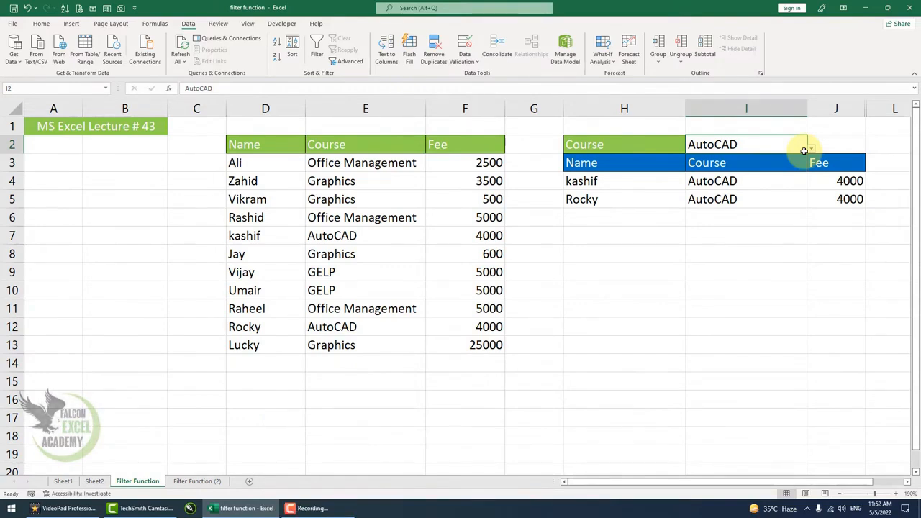
# - On the Filter Function (2) sheet, apply all borders to the student records in D3:F13
pyautogui.click(197, 480)
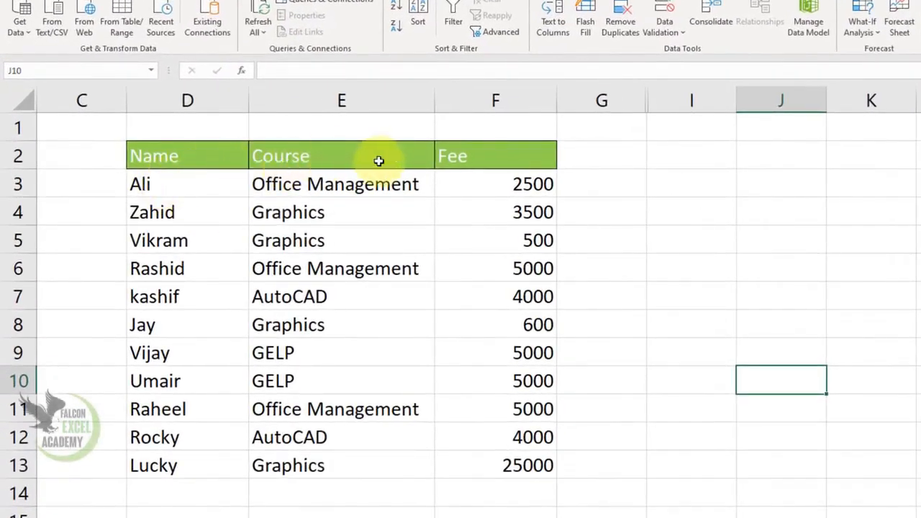
pyautogui.moveTo(185, 187); pyautogui.dragTo(511, 462)
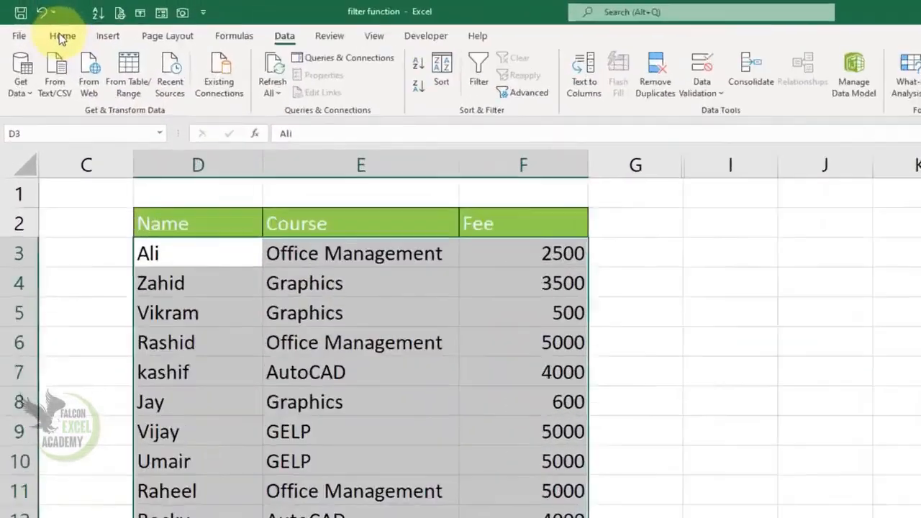
pyautogui.click(62, 36)
pyautogui.click(202, 85)
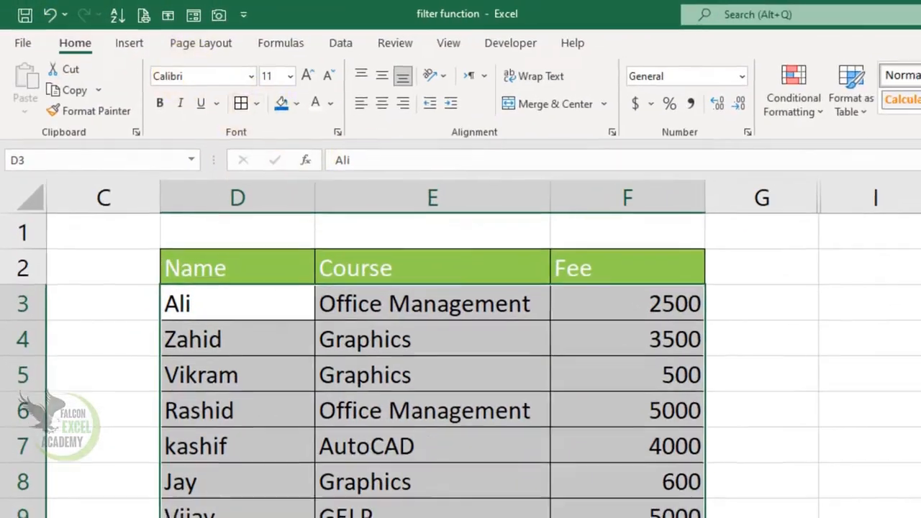
pyautogui.click(864, 313)
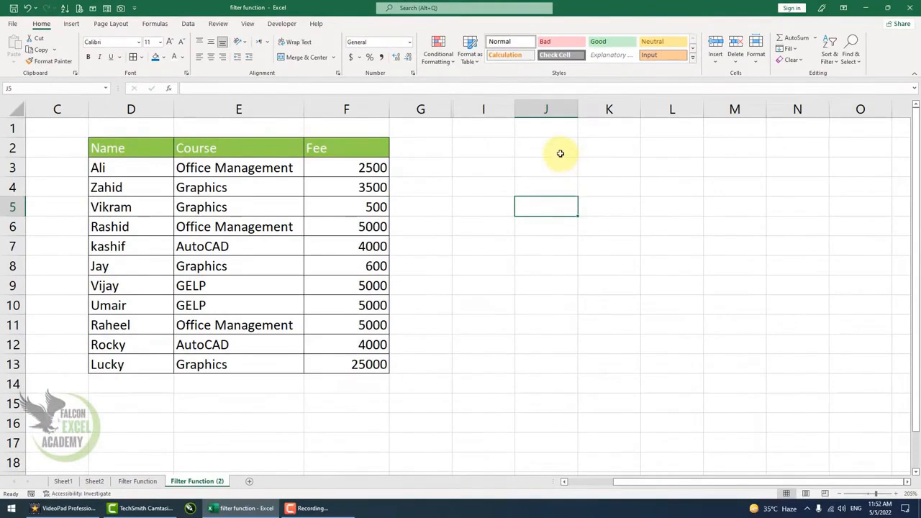
# - Enter the label Courses in J2 and widen columns K and J
pyautogui.click(560, 153)
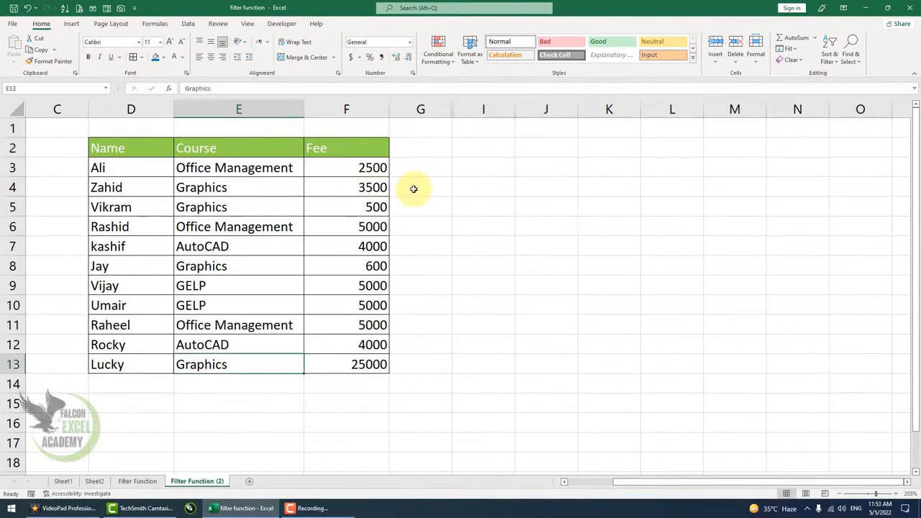
pyautogui.click(544, 154)
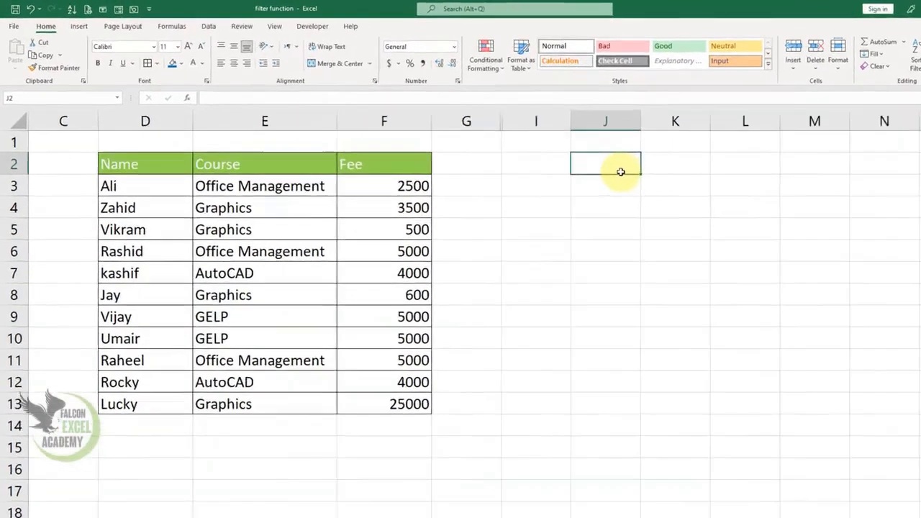
pyautogui.write('Courses')
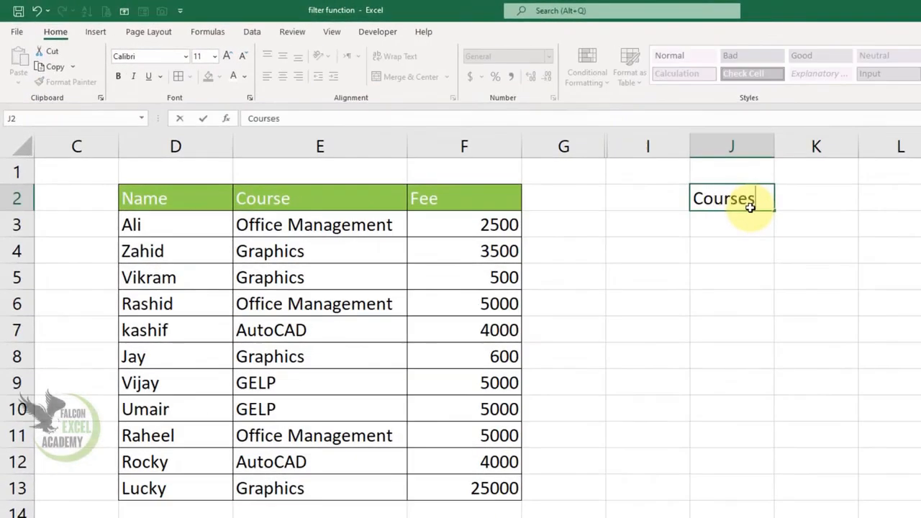
pyautogui.press('Tab')
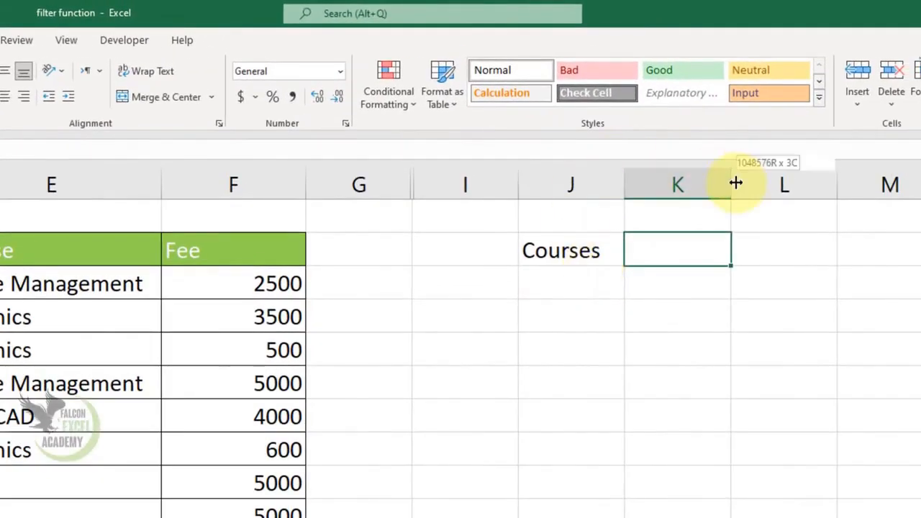
pyautogui.moveTo(735, 184); pyautogui.dragTo(838, 184)
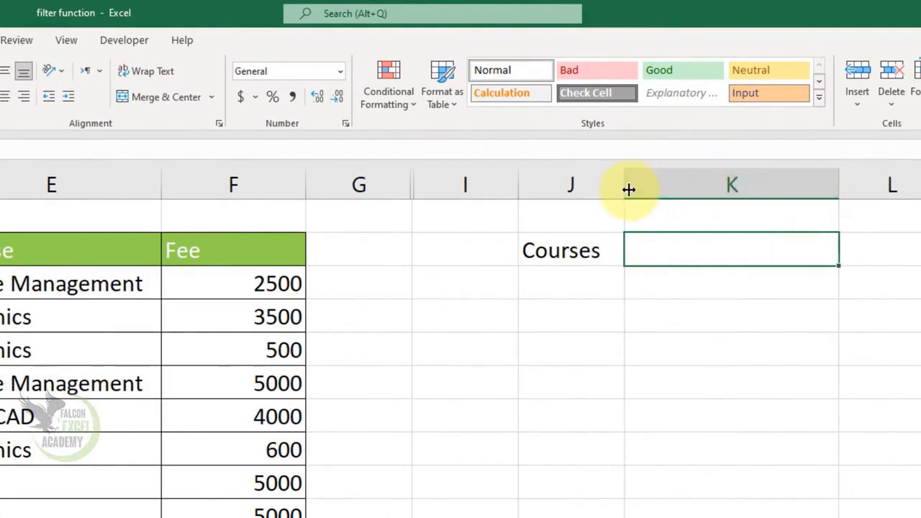
pyautogui.moveTo(629, 188); pyautogui.dragTo(638, 189)
# - Clear all the entries in the Course column, E3:E13
pyautogui.moveTo(299, 212); pyautogui.dragTo(284, 462)
pyautogui.press('Delete')
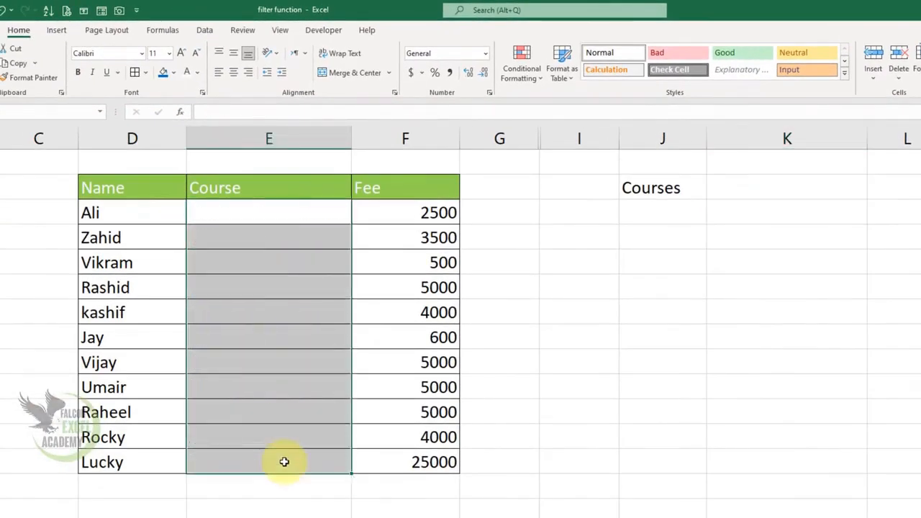
# - Enter a course list in M2:M6: Office Management, Graphics, AutoCAD, GELP and WEB
pyautogui.click(812, 154)
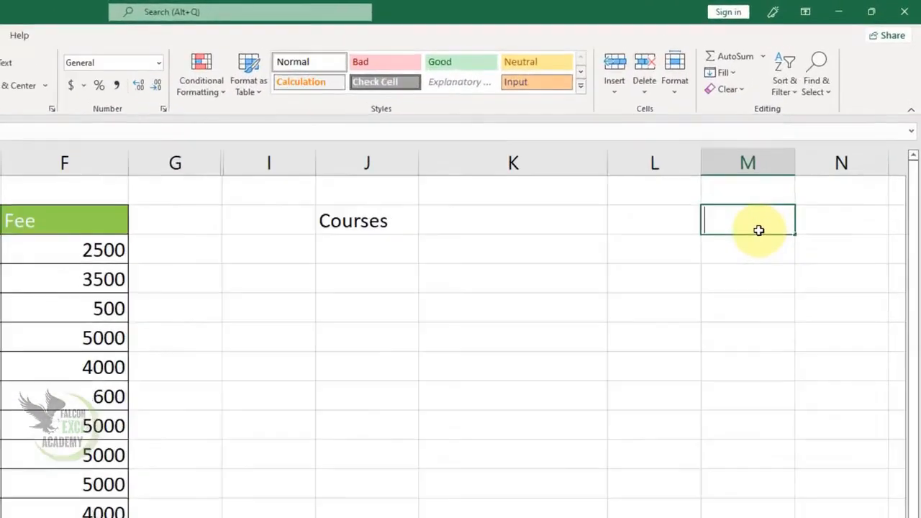
pyautogui.write('Office manag')
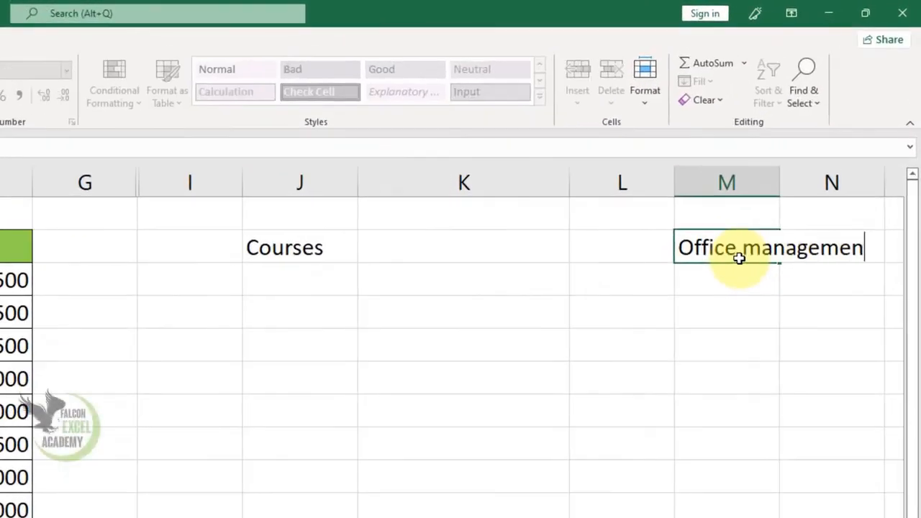
pyautogui.write('emen')
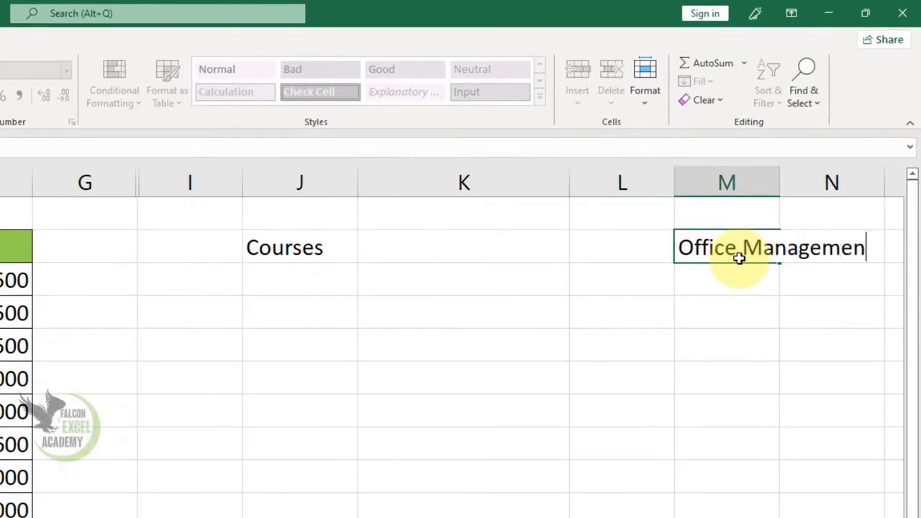
pyautogui.write('t')
pyautogui.press('Return')
pyautogui.write('Graphics')
pyautogui.press('Return')
pyautogui.write('Auot')
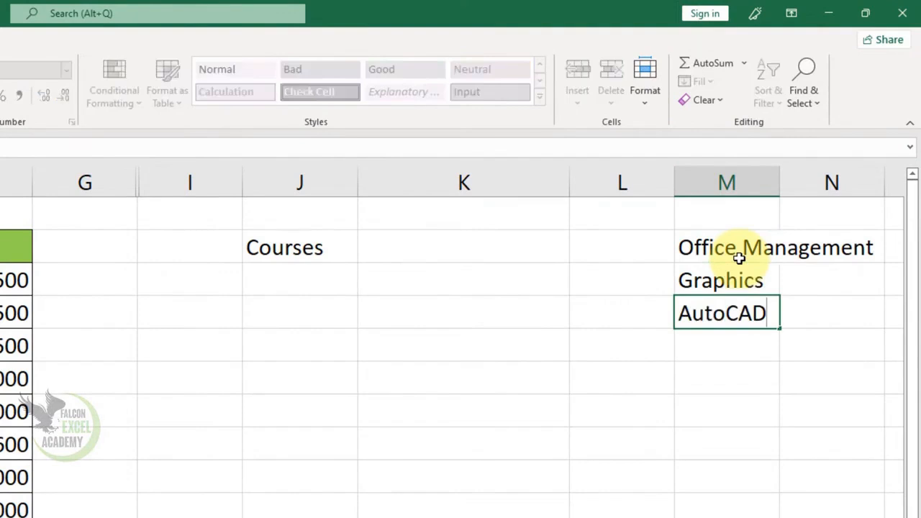
pyautogui.press('Return')
pyautogui.write('GELP')
pyautogui.press('Return')
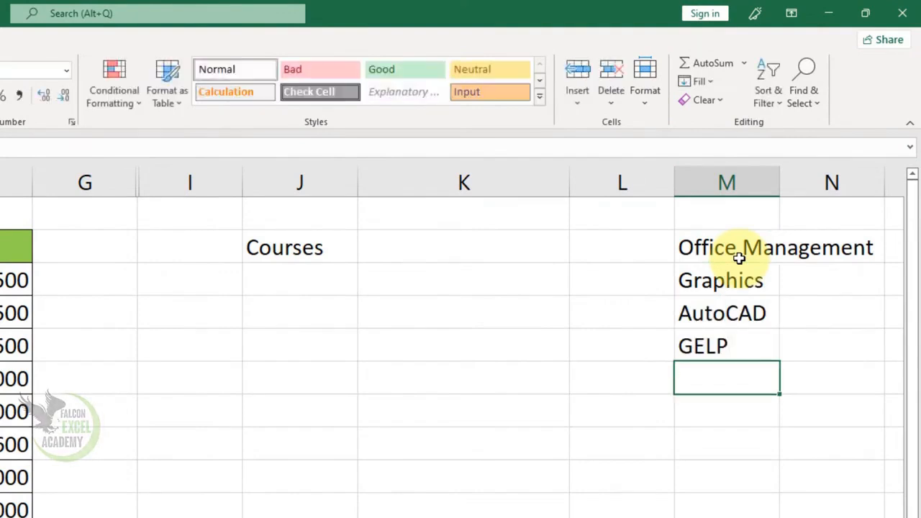
pyautogui.write('WEB')
pyautogui.press('Return')
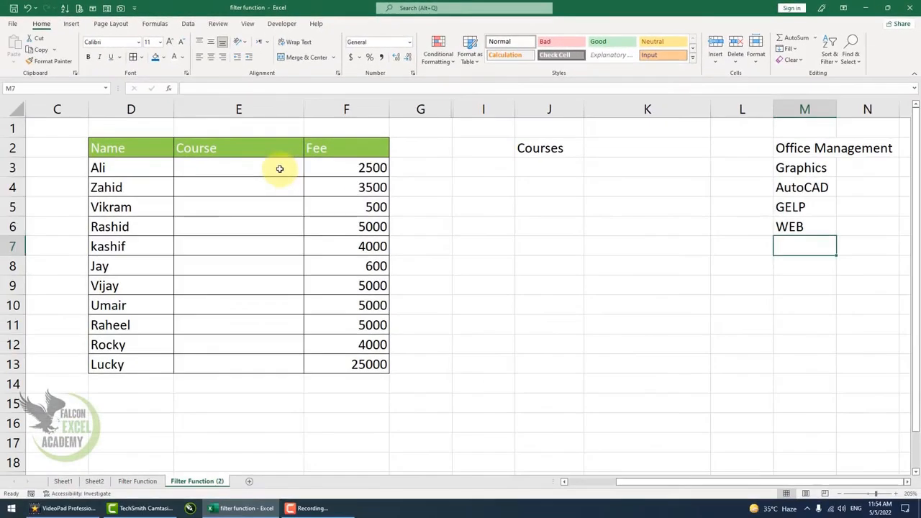
# - Add List data validation to the Course cells E3:E13 with =$M$2:$M$6 as the source
pyautogui.moveTo(280, 169); pyautogui.dragTo(255, 359)
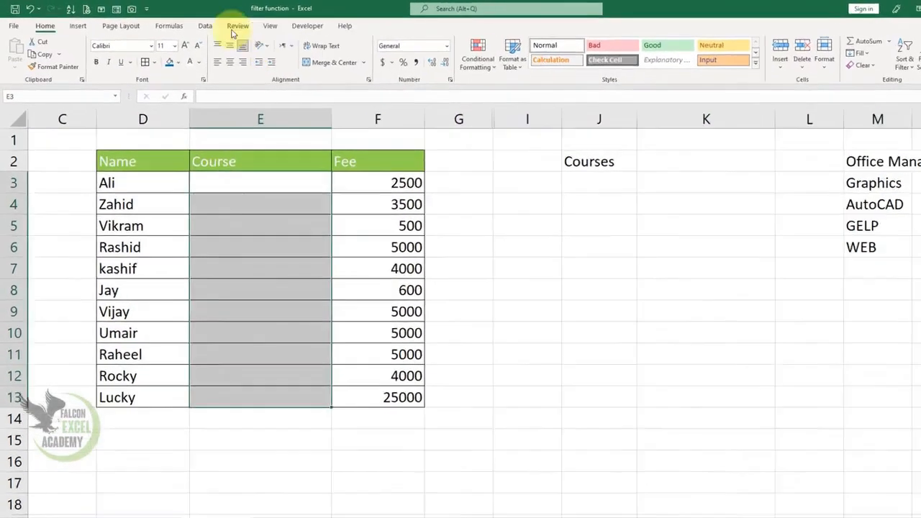
pyautogui.click(188, 23)
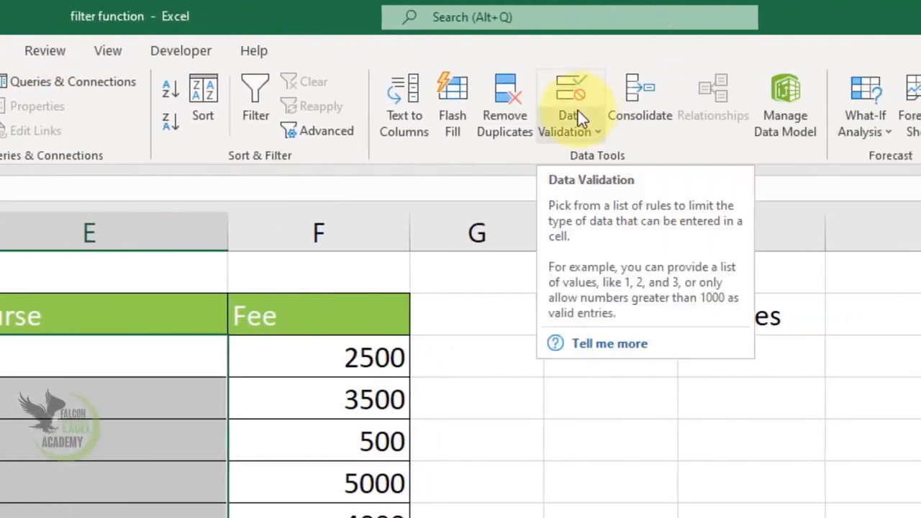
pyautogui.click(578, 111)
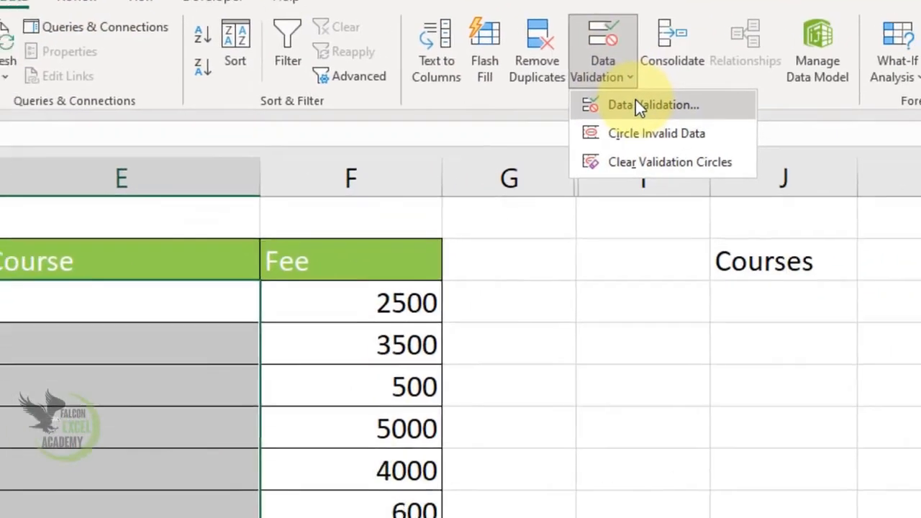
pyautogui.click(604, 160)
pyautogui.moveTo(323, 408); pyautogui.dragTo(680, 367)
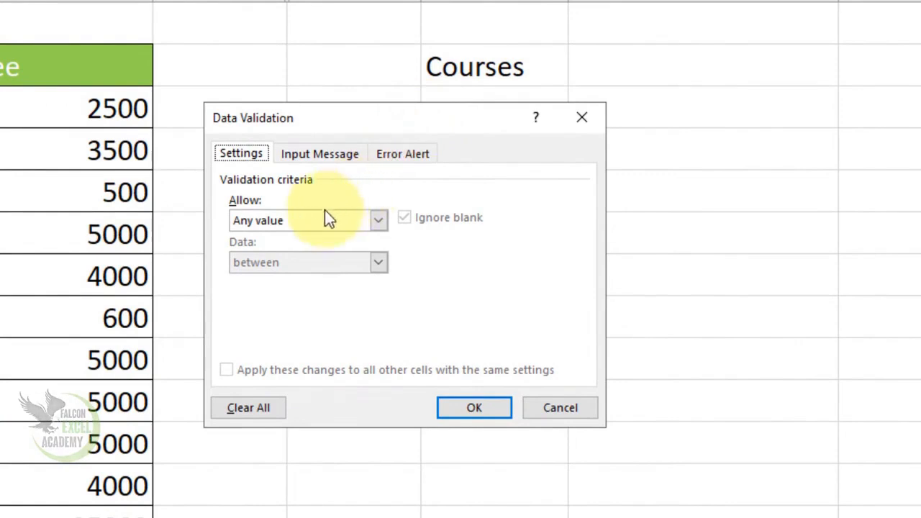
pyautogui.click(302, 222)
pyautogui.click(285, 281)
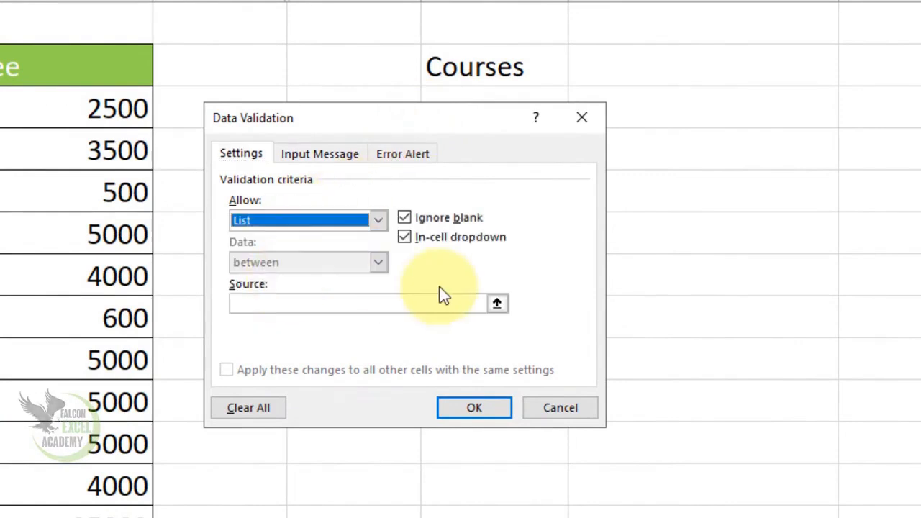
pyautogui.click(376, 307)
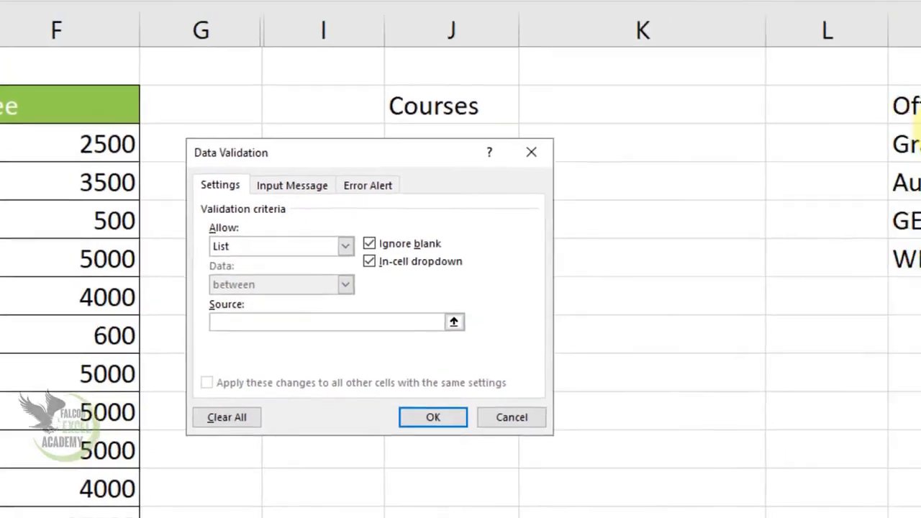
pyautogui.moveTo(756, 190); pyautogui.dragTo(745, 312)
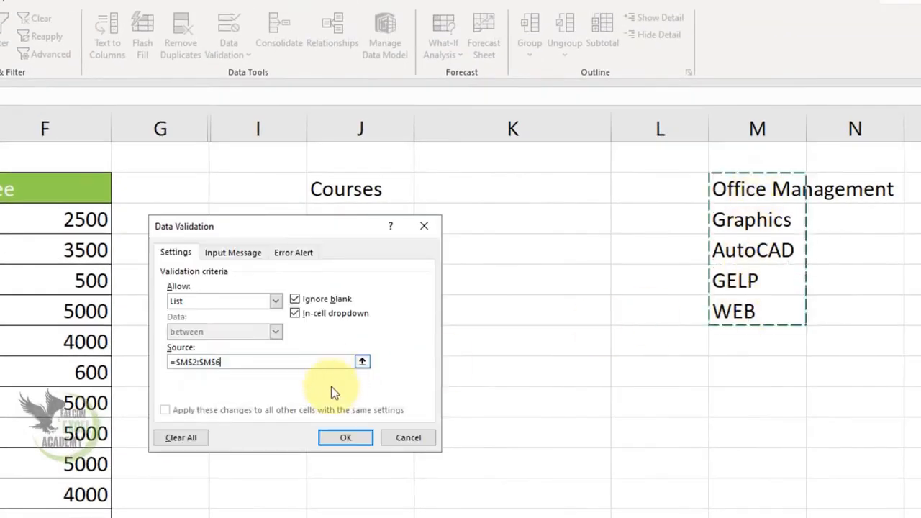
pyautogui.click(343, 438)
# - Choose Office Management as the course in E3 and Graphics in E4 from the validation list
pyautogui.click(434, 298)
pyautogui.click(441, 327)
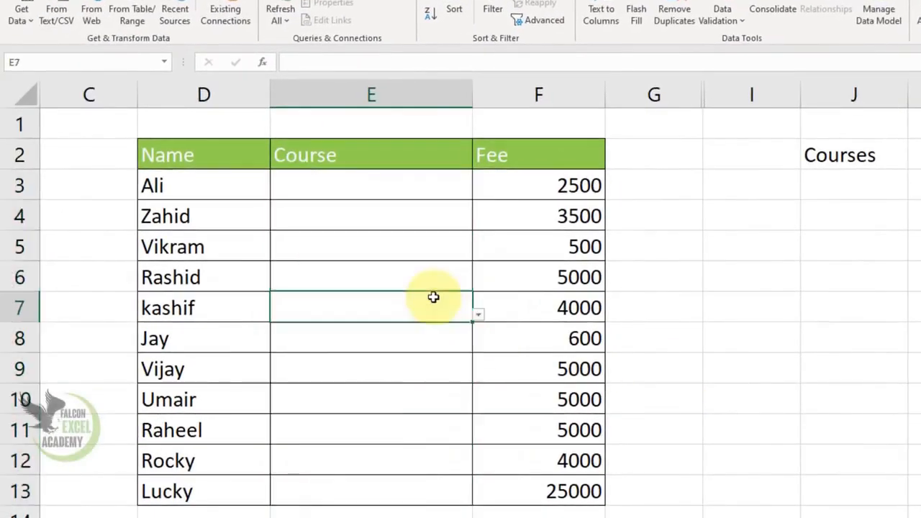
pyautogui.click(432, 189)
pyautogui.click(477, 195)
pyautogui.click(406, 214)
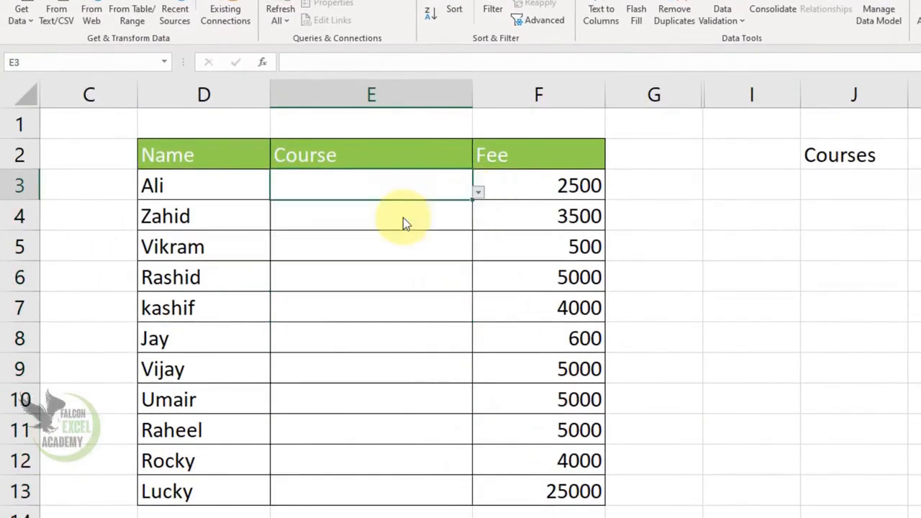
pyautogui.click(403, 217)
pyautogui.click(481, 225)
pyautogui.click(416, 259)
# - Choose Graphics as the course in both E5 and E6
pyautogui.click(449, 247)
pyautogui.click(478, 254)
pyautogui.click(419, 292)
pyautogui.click(467, 279)
pyautogui.click(478, 285)
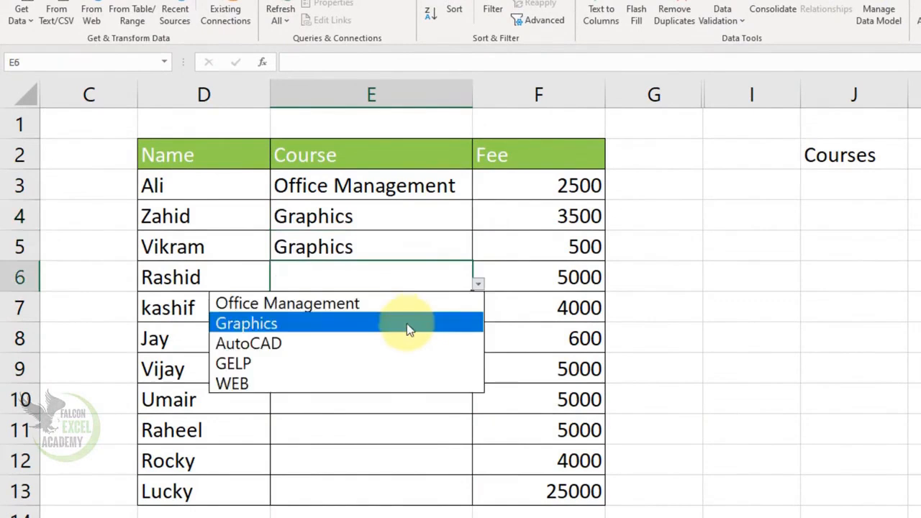
pyautogui.click(408, 324)
# - Choose AutoCAD as the course in both E7 and E8
pyautogui.click(433, 317)
pyautogui.click(480, 314)
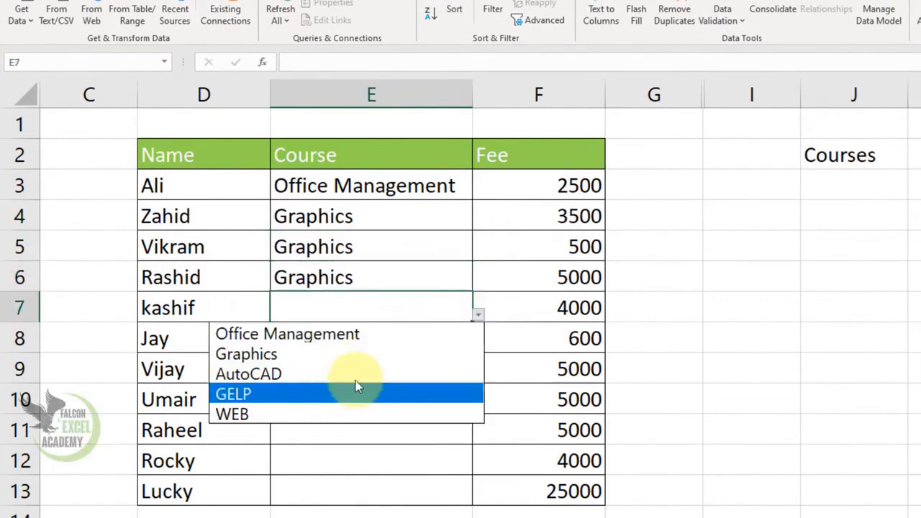
pyautogui.click(355, 374)
pyautogui.click(431, 337)
pyautogui.click(479, 346)
pyautogui.click(376, 401)
# - Choose GELP as the course in E9 and AutoCAD in E10 from the validation list
pyautogui.click(446, 372)
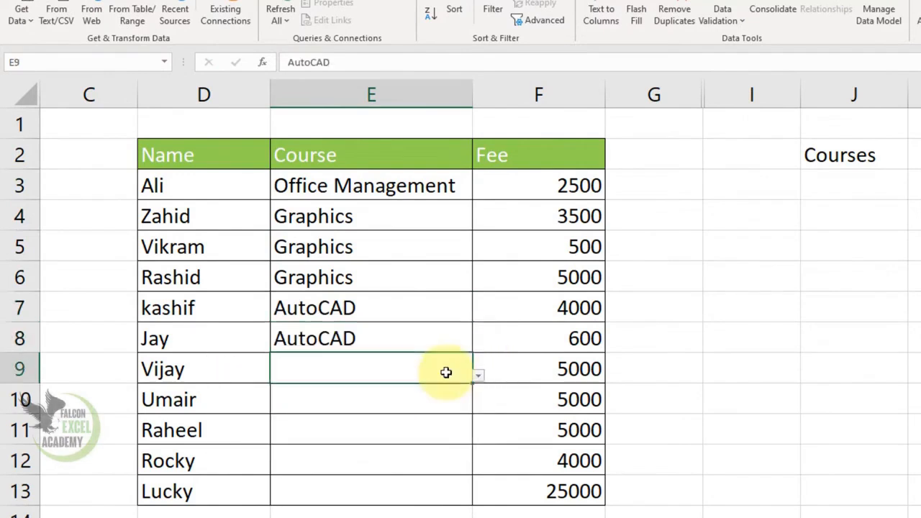
pyautogui.click(479, 380)
pyautogui.click(349, 452)
pyautogui.click(446, 403)
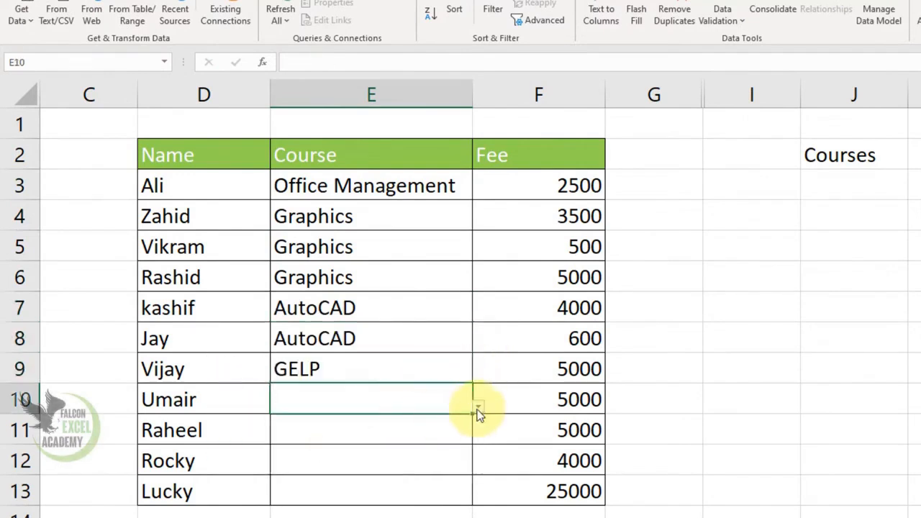
pyautogui.click(477, 405)
pyautogui.click(364, 456)
# - Choose WEB as the course in E11 and Graphics in both E12 and E13
pyautogui.click(428, 424)
pyautogui.click(478, 427)
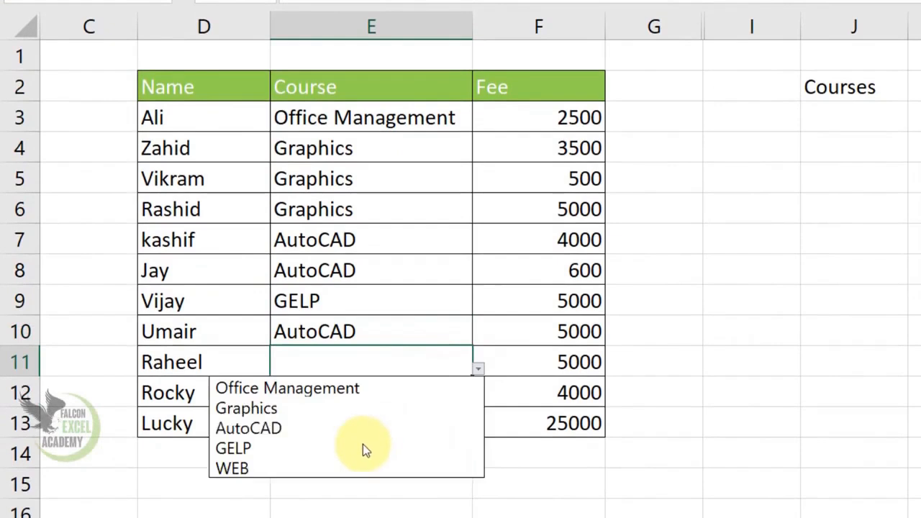
pyautogui.click(366, 517)
pyautogui.click(443, 395)
pyautogui.click(478, 398)
pyautogui.click(403, 438)
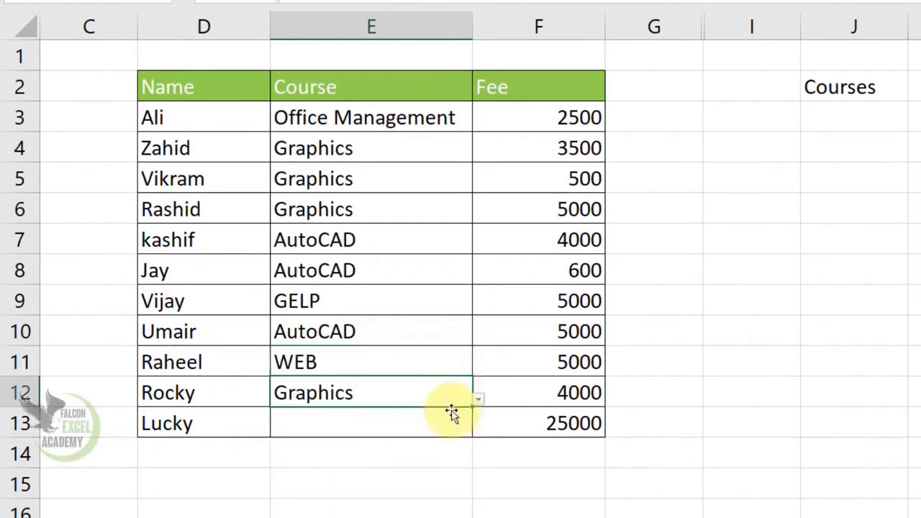
pyautogui.click(468, 421)
pyautogui.click(479, 425)
pyautogui.click(376, 475)
# - Copy the validated course cell E3 into K2 beside the Courses label and widen column K
pyautogui.click(607, 150)
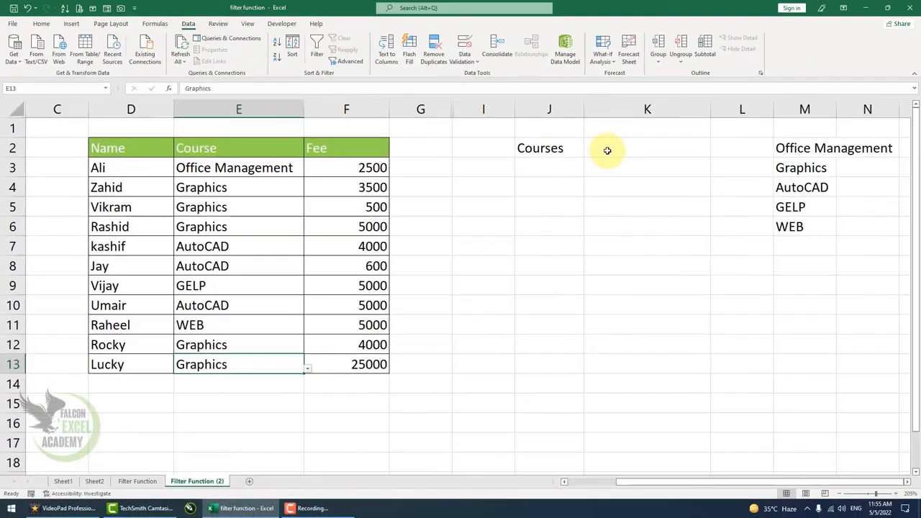
pyautogui.click(283, 167)
pyautogui.rightClick(280, 168)
pyautogui.click(308, 188)
pyautogui.click(640, 148)
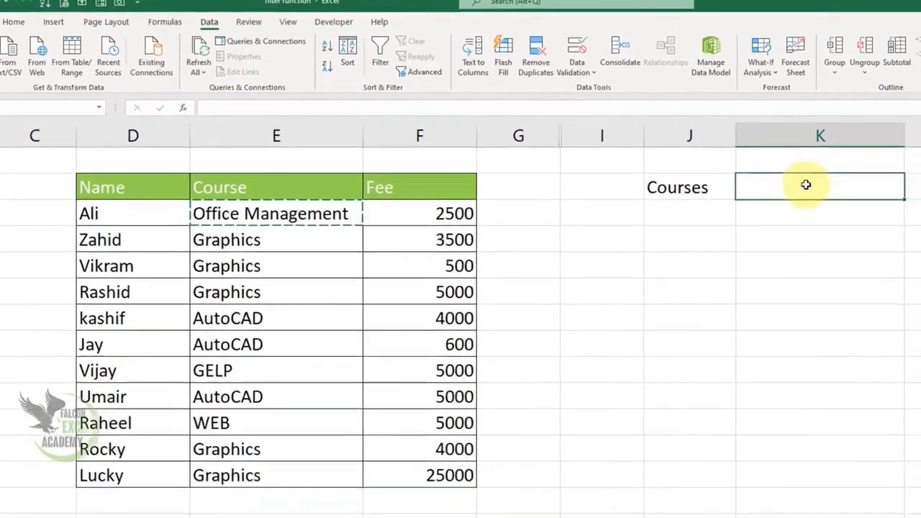
pyautogui.rightClick(806, 186)
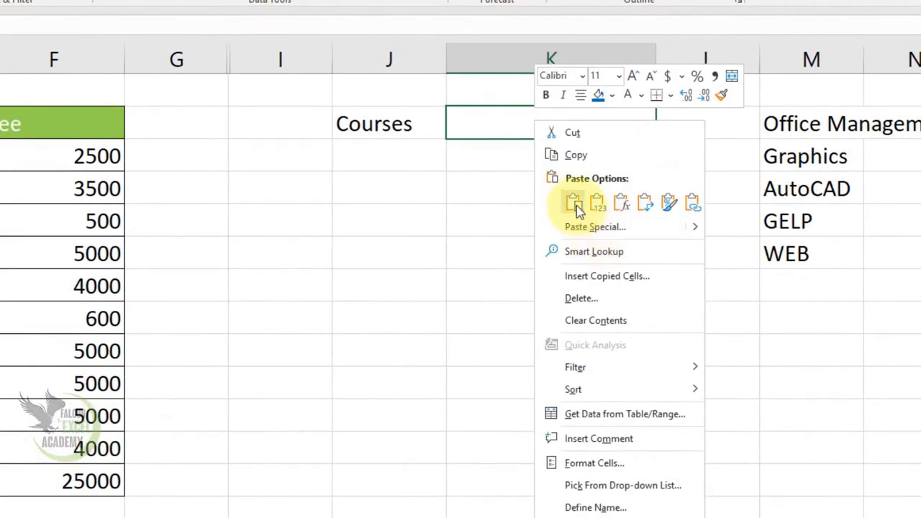
pyautogui.click(576, 204)
pyautogui.click(662, 130)
pyautogui.click(662, 129)
pyautogui.moveTo(660, 66); pyautogui.dragTo(714, 66)
# - Hide column M, which holds the source list of courses
pyautogui.click(851, 55)
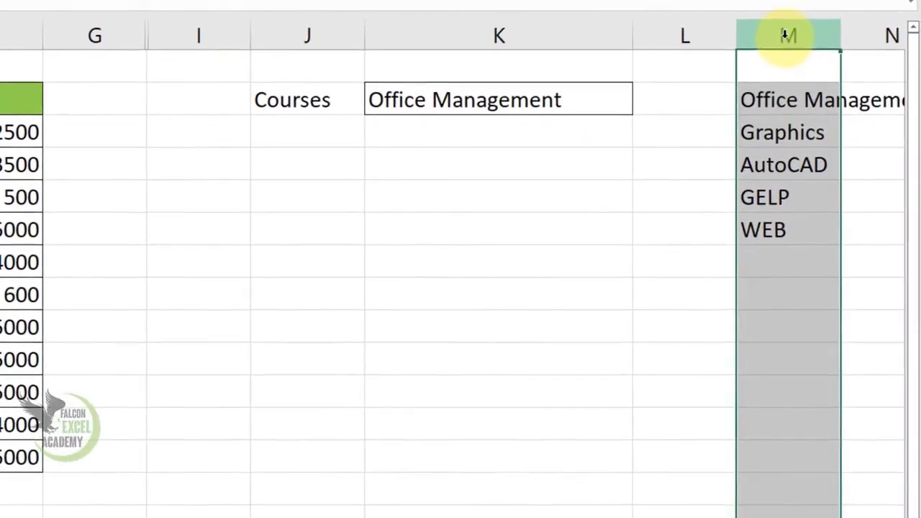
pyautogui.rightClick(846, 64)
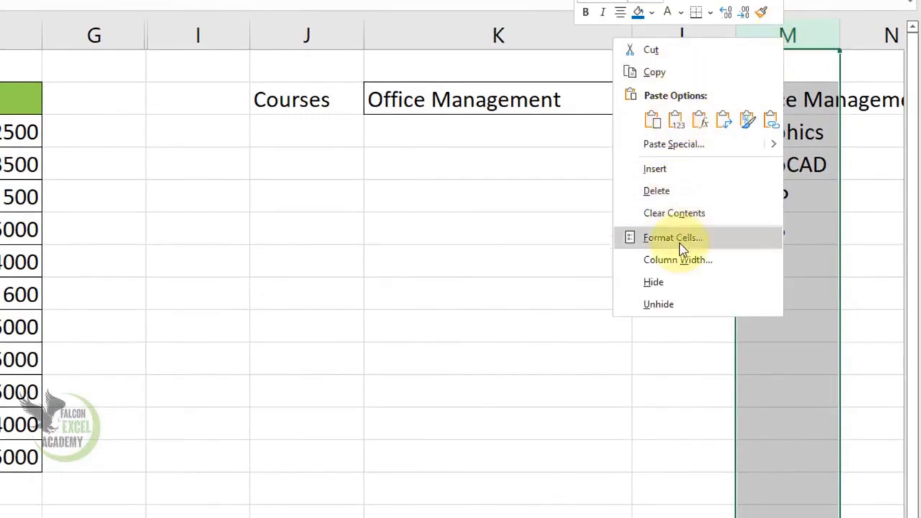
pyautogui.click(687, 281)
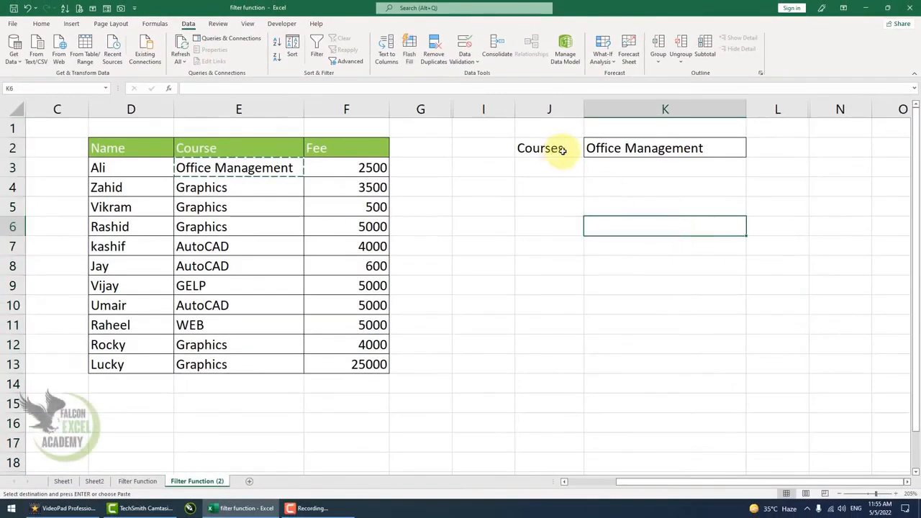
# - Format the Courses label in J2 with a light green fill and bold white text
pyautogui.click(560, 152)
pyautogui.click(41, 23)
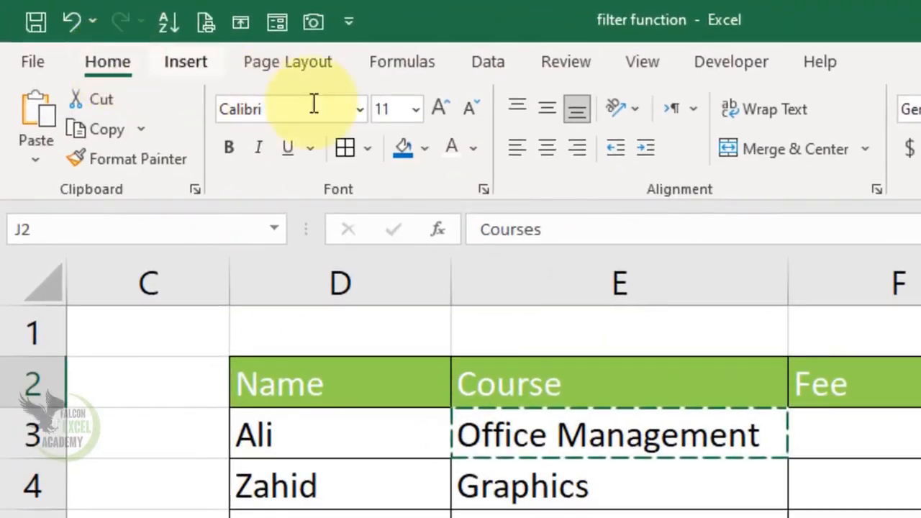
pyautogui.click(424, 148)
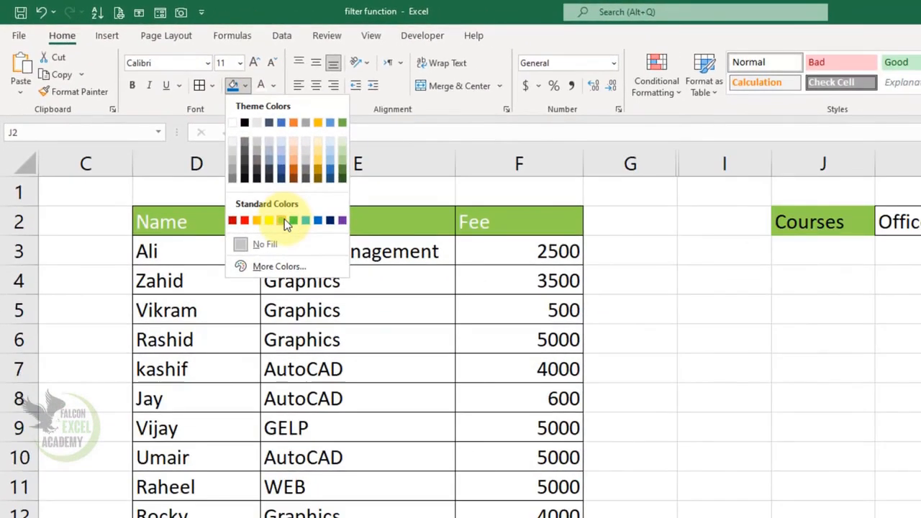
pyautogui.click(284, 218)
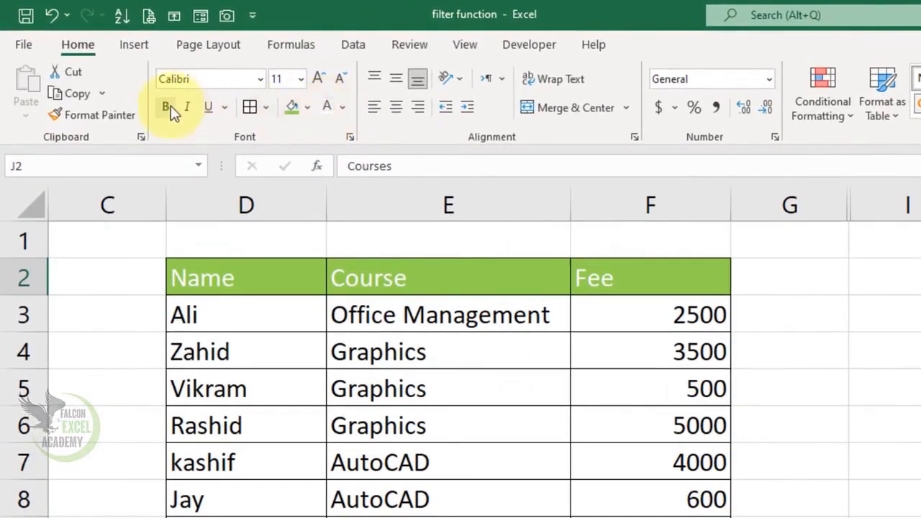
pyautogui.click(168, 108)
pyautogui.click(769, 207)
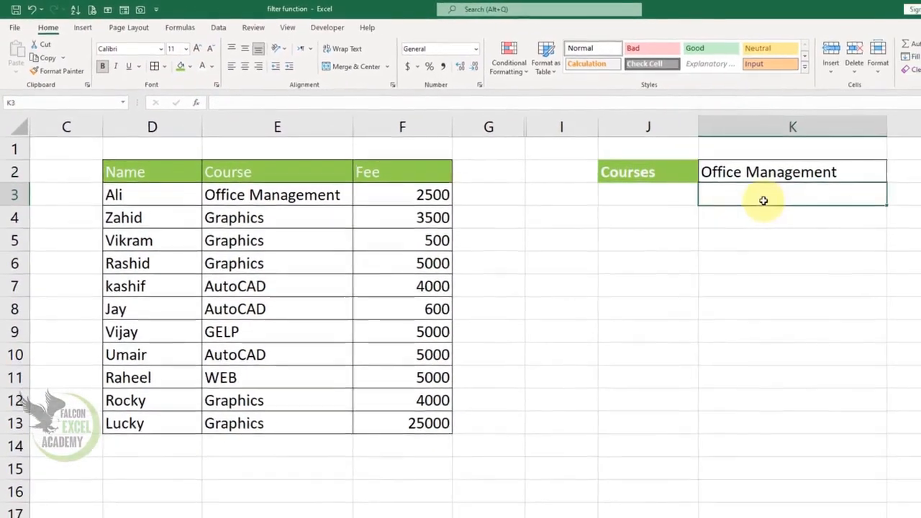
# - Copy the Name, Course and Fee headers from D2:F2 into J3:L3
pyautogui.moveTo(139, 172); pyautogui.dragTo(393, 180)
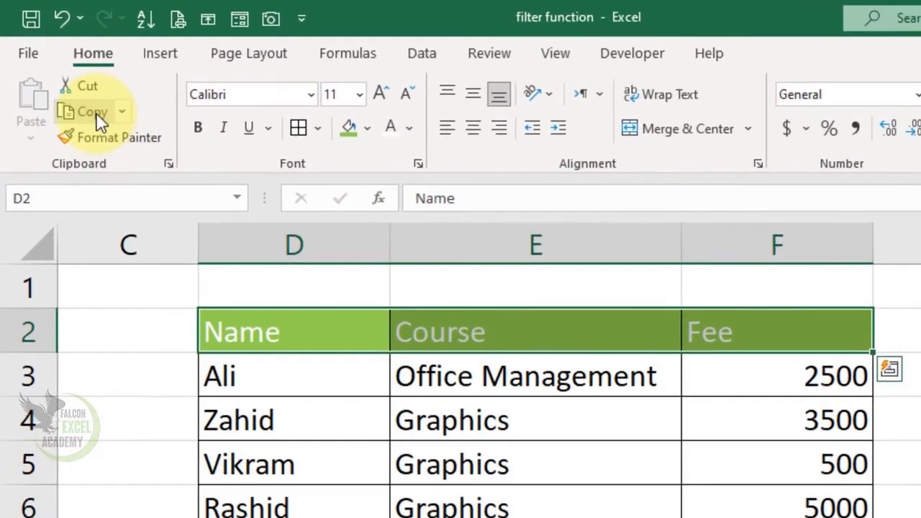
pyautogui.click(48, 62)
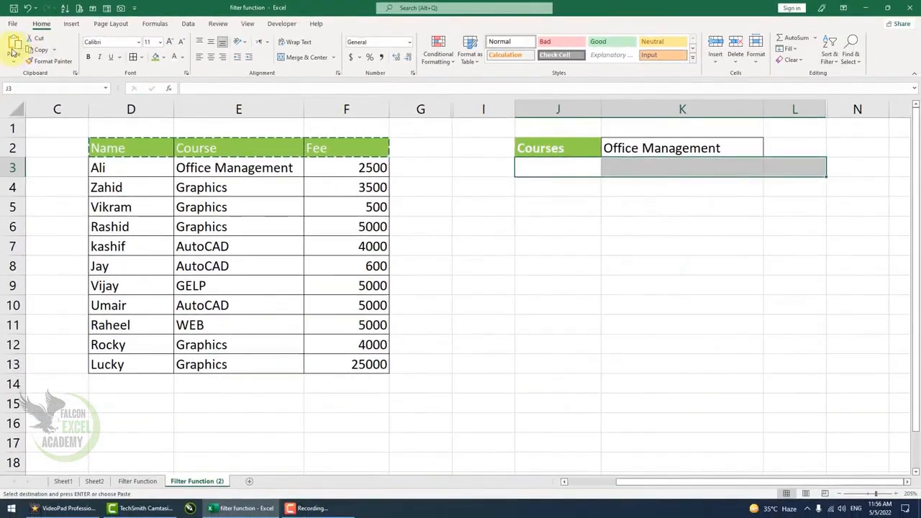
pyautogui.click(13, 51)
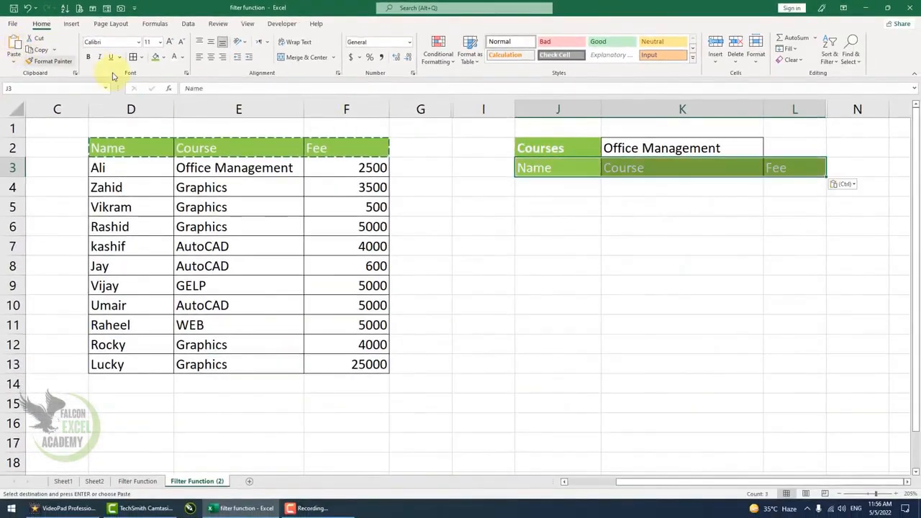
pyautogui.click(668, 210)
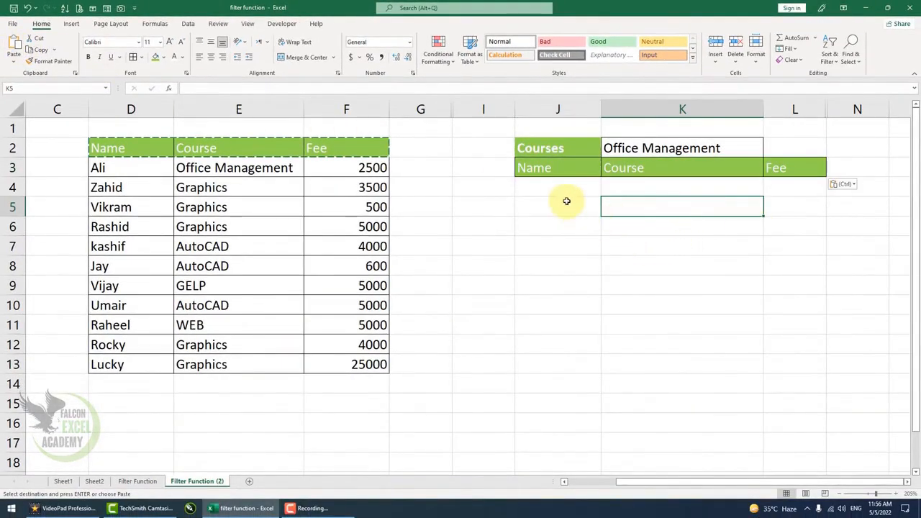
pyautogui.press('Escape')
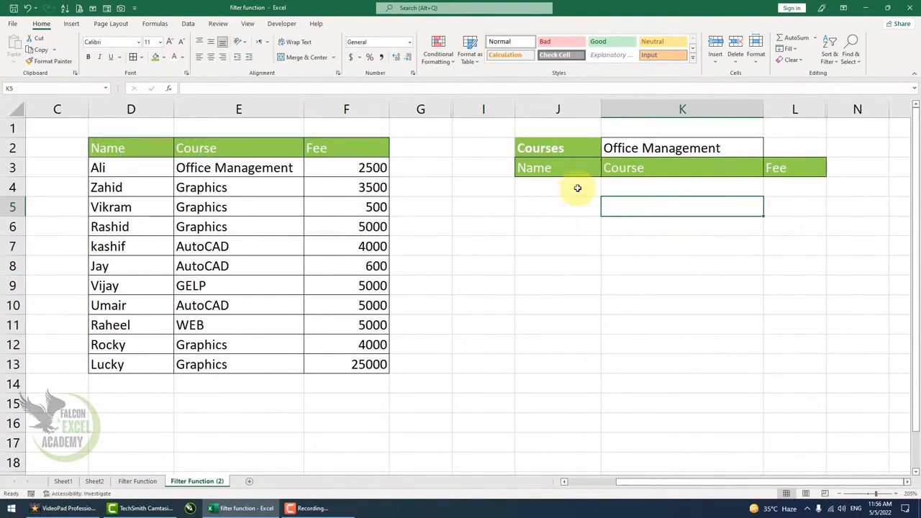
pyautogui.click(643, 148)
pyautogui.moveTo(563, 147); pyautogui.dragTo(639, 147)
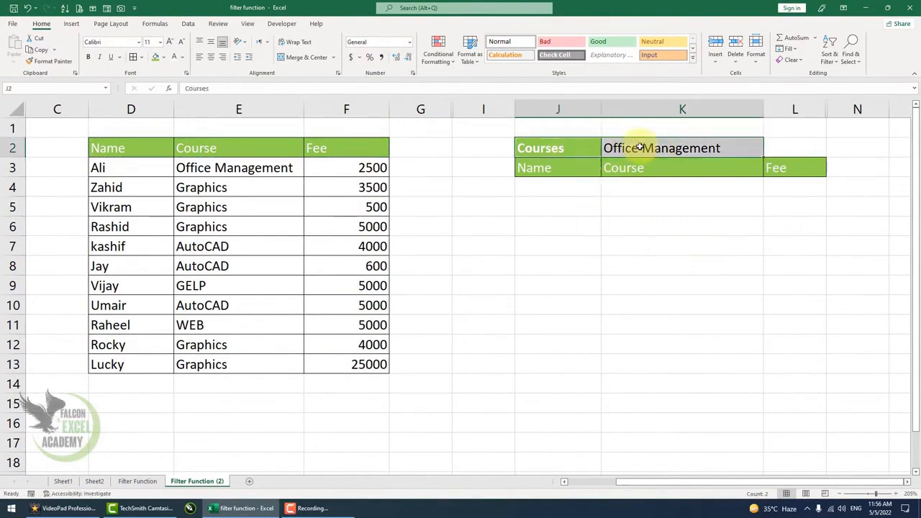
pyautogui.click(576, 186)
pyautogui.click(741, 147)
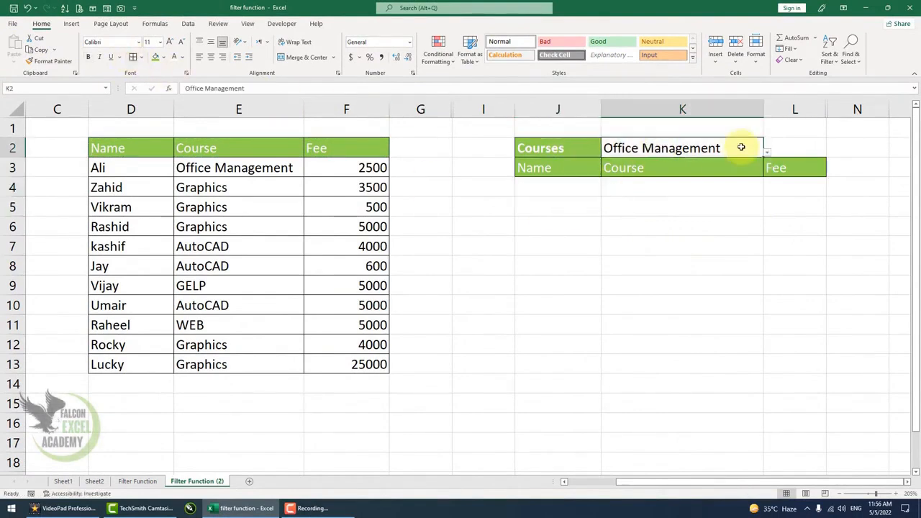
# - Enter =FILTER(D3:F13,E3:E13=K2) in J4 to extract the student records of the selected course
pyautogui.click(569, 190)
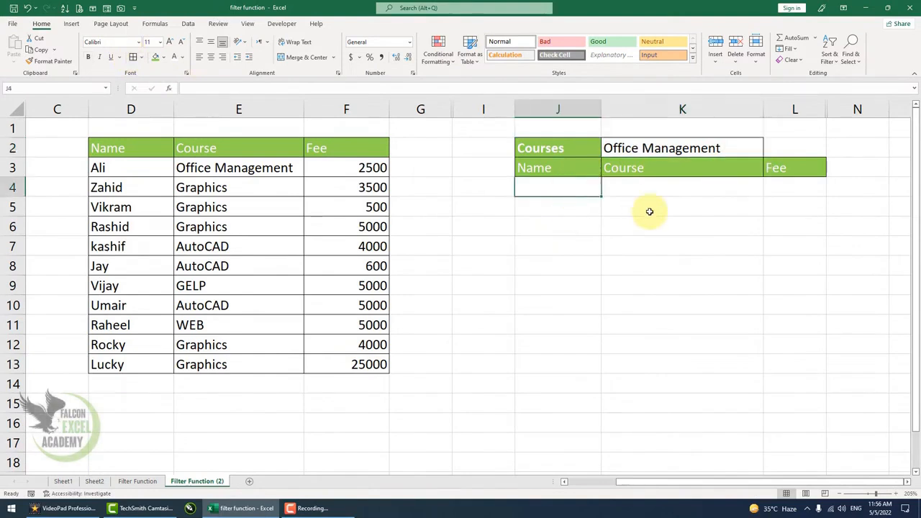
pyautogui.write('=filter')
pyautogui.press('Tab')
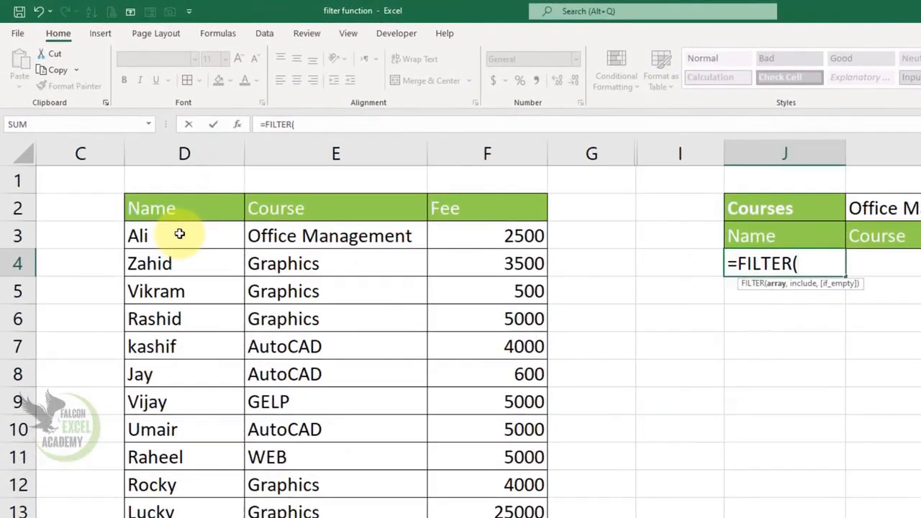
pyautogui.click(180, 234)
pyautogui.moveTo(431, 264); pyautogui.dragTo(492, 495)
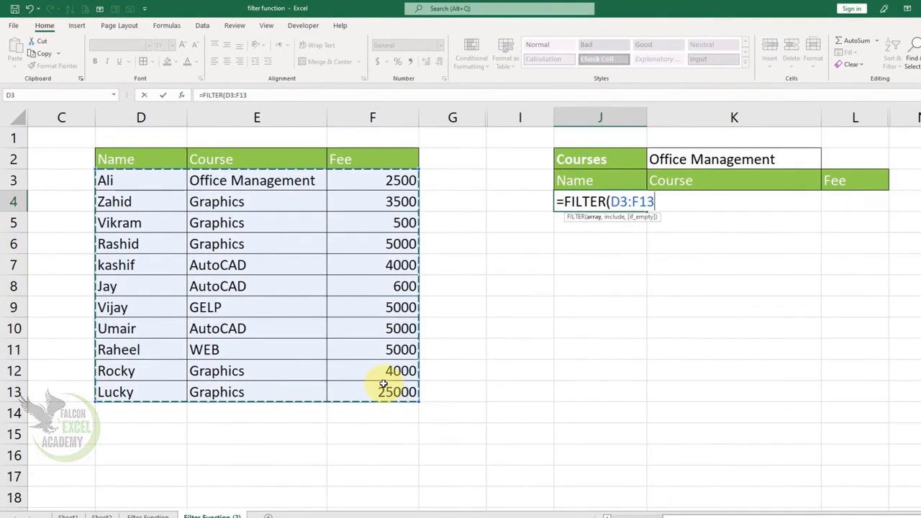
pyautogui.write(',')
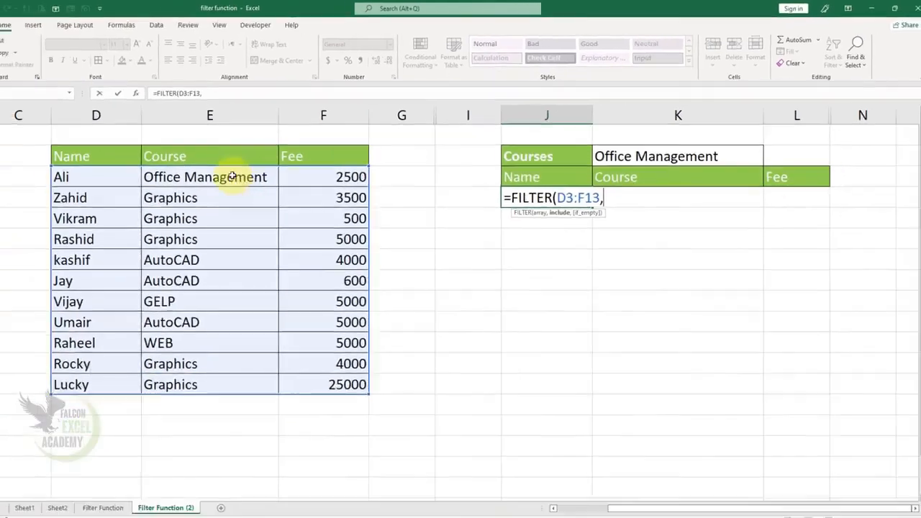
pyautogui.click(237, 177)
pyautogui.moveTo(346, 184); pyautogui.dragTo(332, 408)
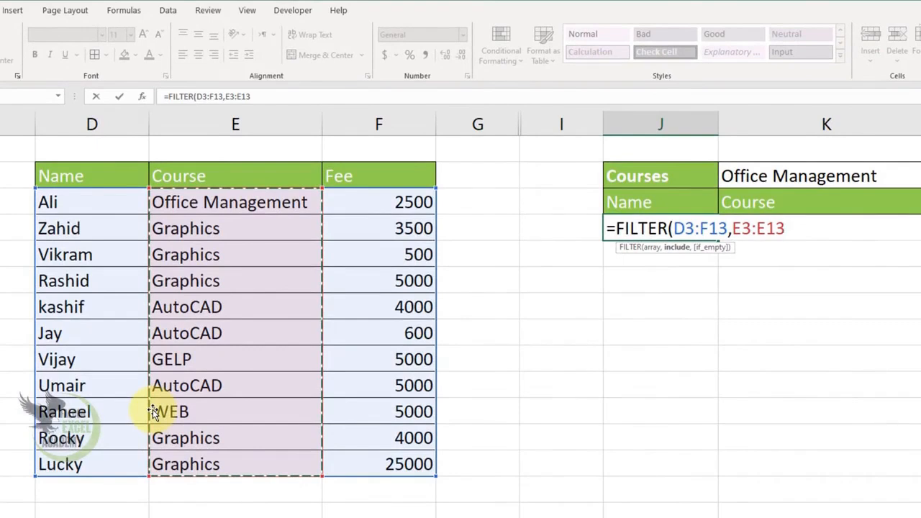
pyautogui.write('=')
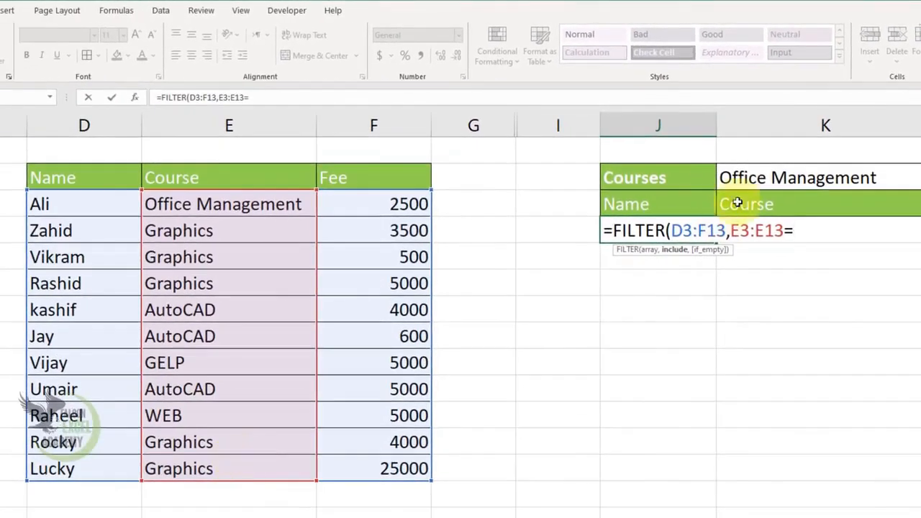
pyautogui.click(715, 242)
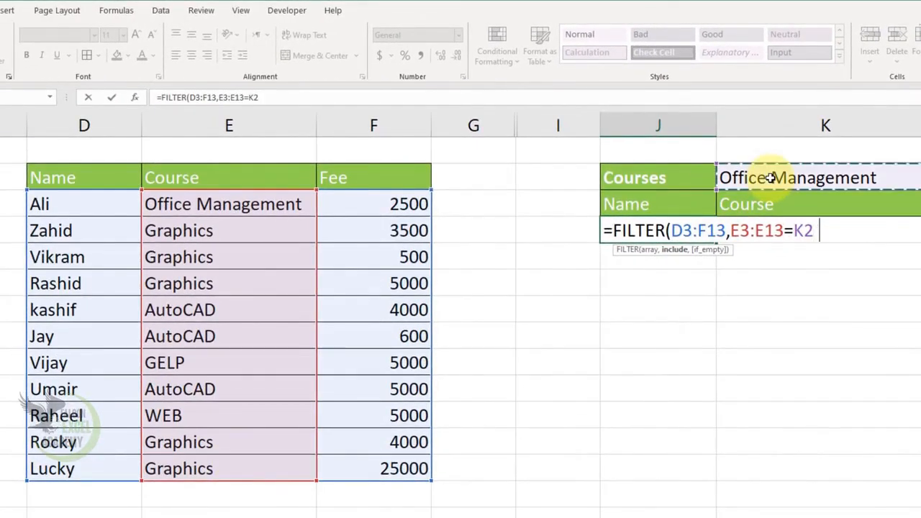
pyautogui.write(')')
pyautogui.press('Return')
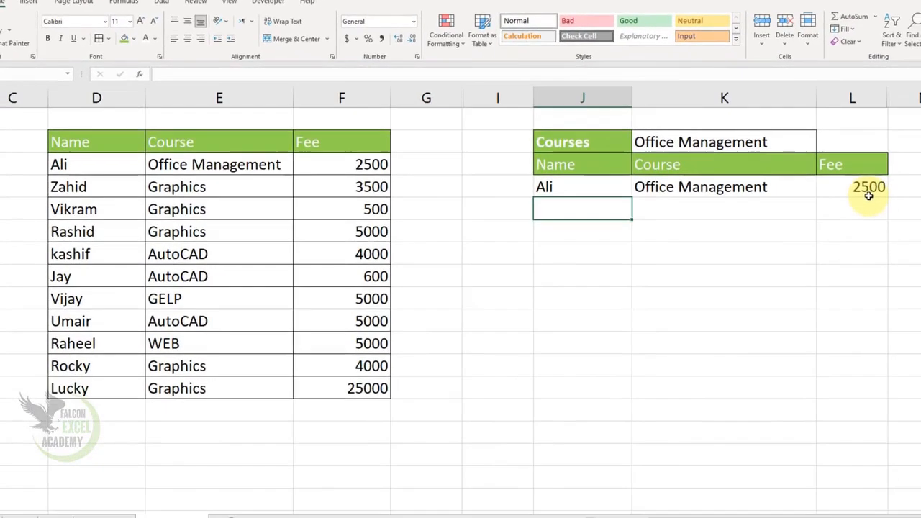
# - Test the filter by setting the course in K2 to Graphics, AutoCAD, GELP, WEB and finally Office Management
pyautogui.click(802, 142)
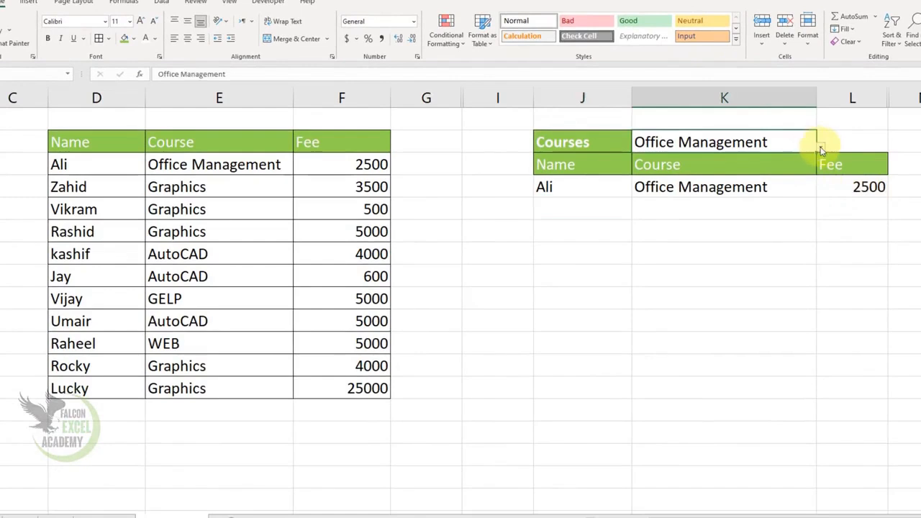
pyautogui.click(821, 147)
pyautogui.click(713, 178)
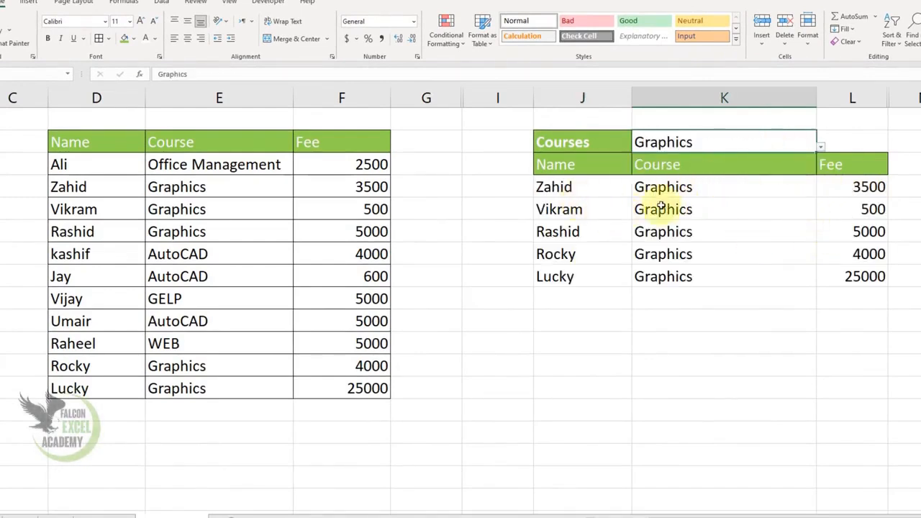
pyautogui.click(821, 147)
pyautogui.click(680, 189)
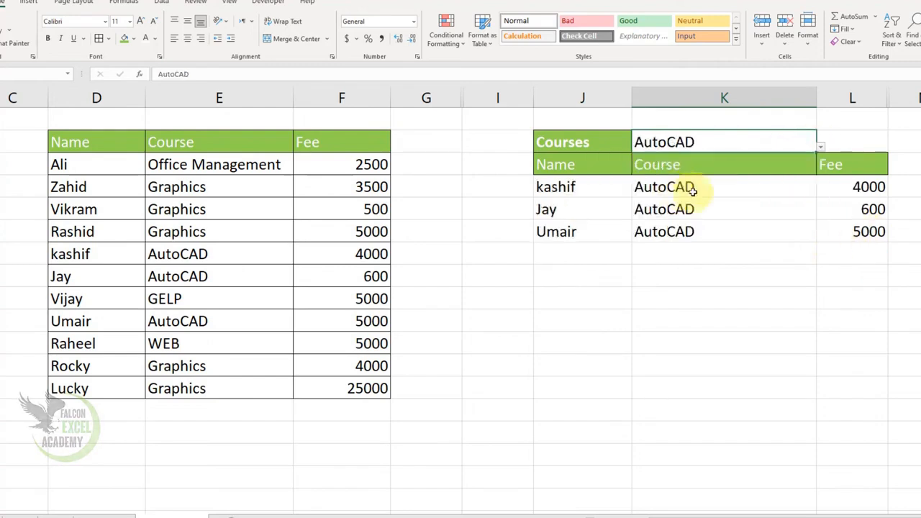
pyautogui.click(820, 147)
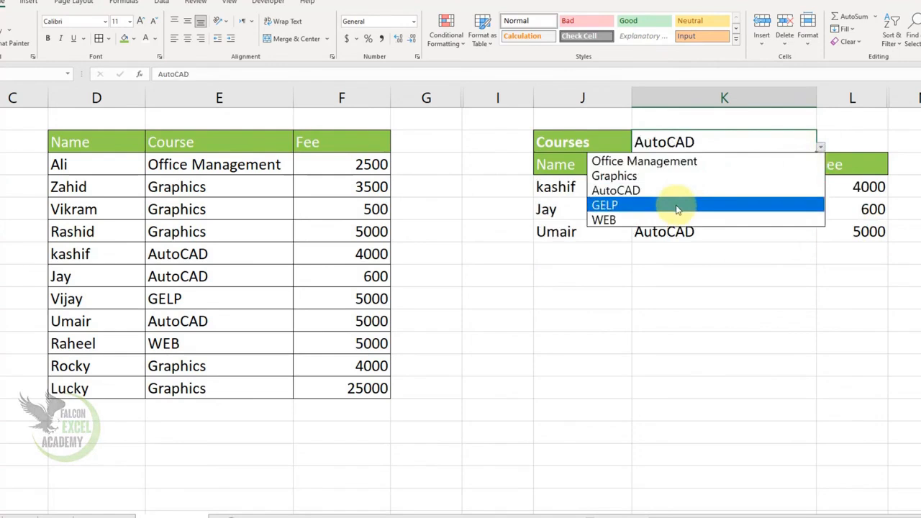
pyautogui.click(676, 207)
pyautogui.click(821, 148)
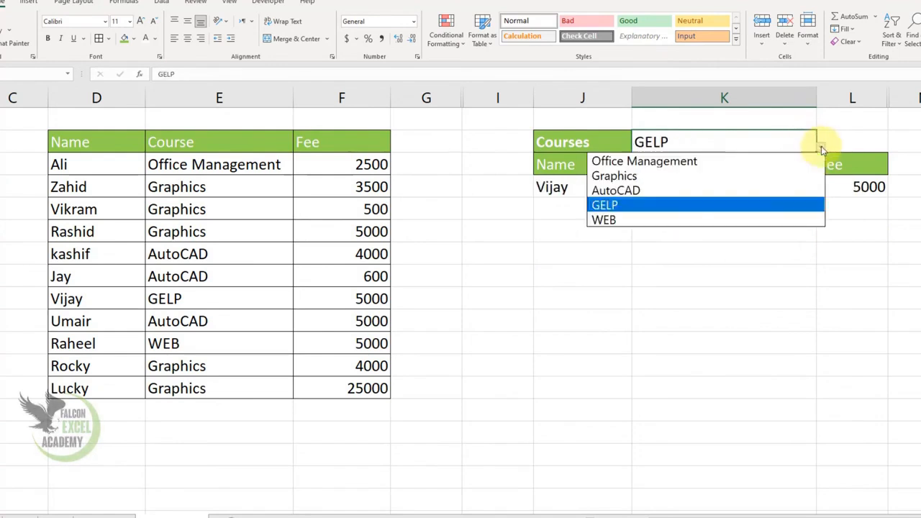
pyautogui.click(641, 220)
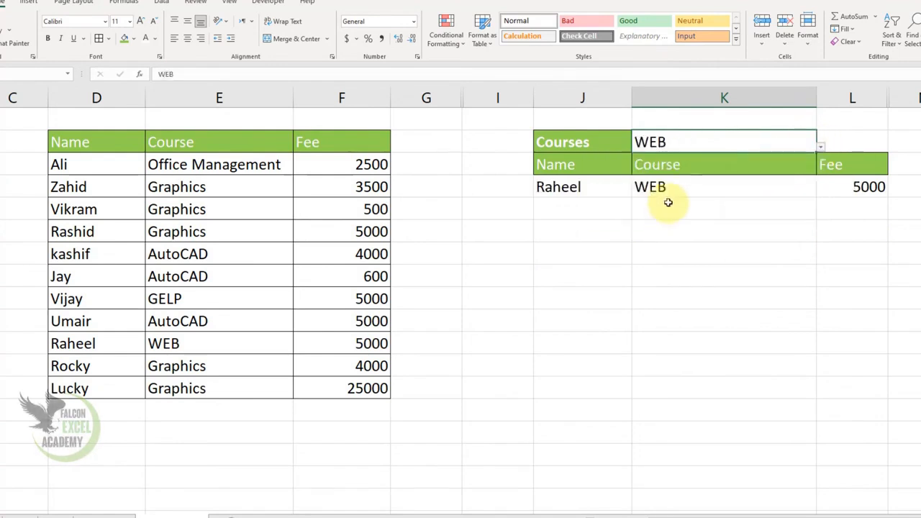
pyautogui.click(821, 148)
pyautogui.click(742, 159)
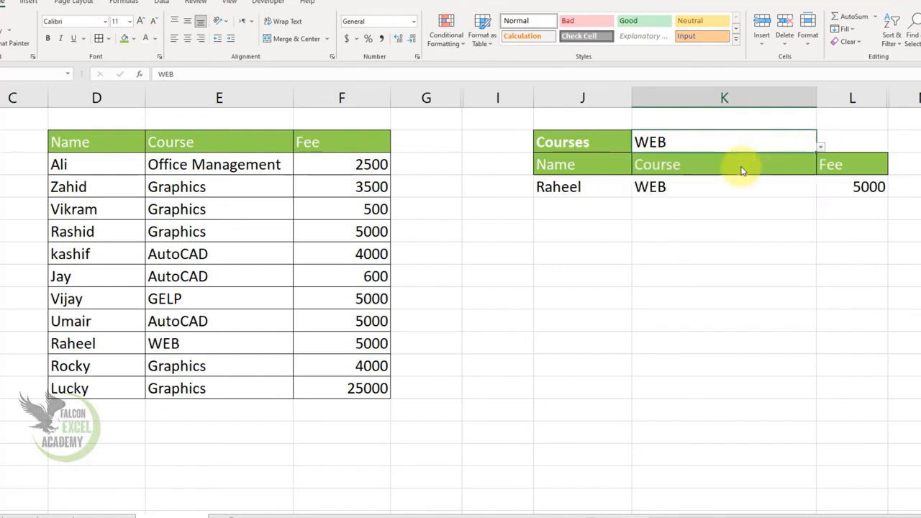
# - Change the courses in E8 and E11 of the student table to Office Management
pyautogui.click(249, 286)
pyautogui.click(299, 281)
pyautogui.click(238, 294)
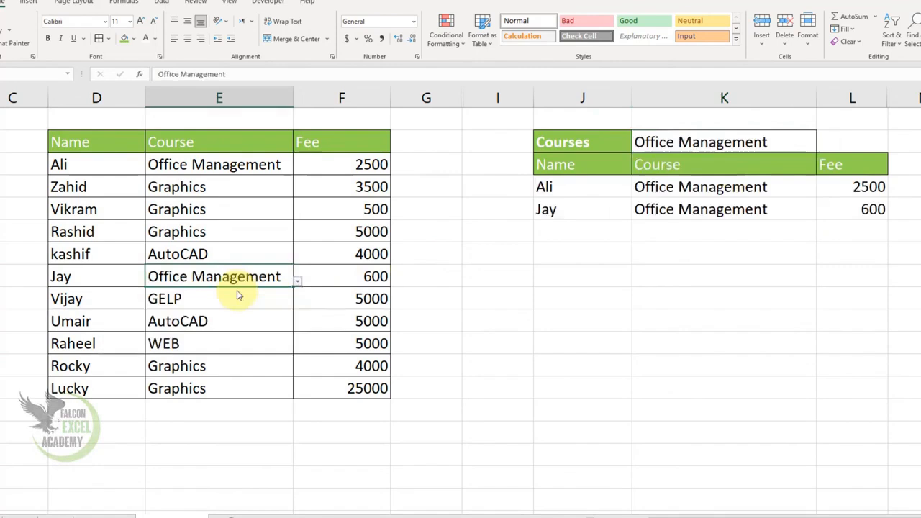
pyautogui.click(220, 346)
pyautogui.click(297, 348)
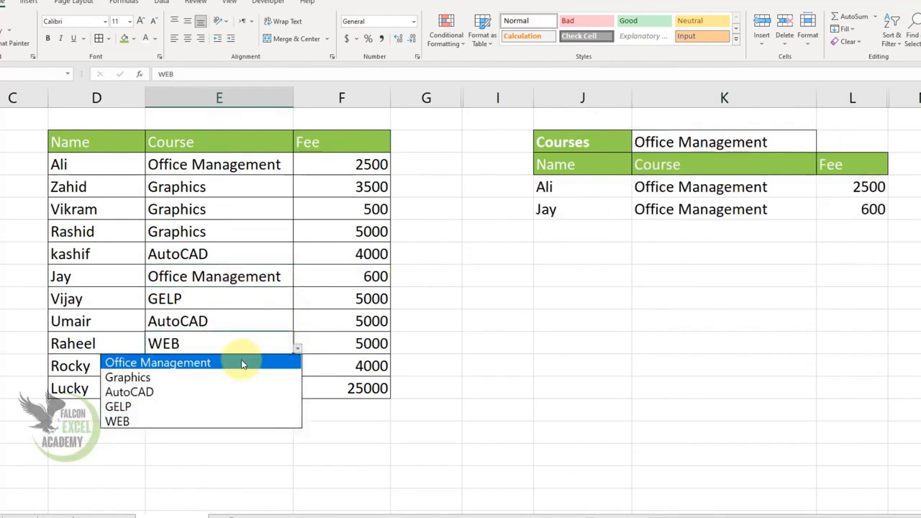
pyautogui.click(242, 364)
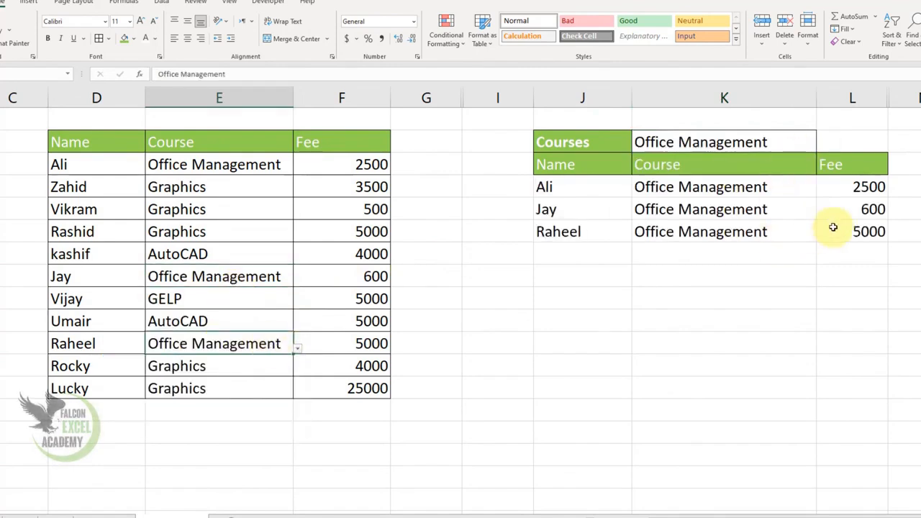